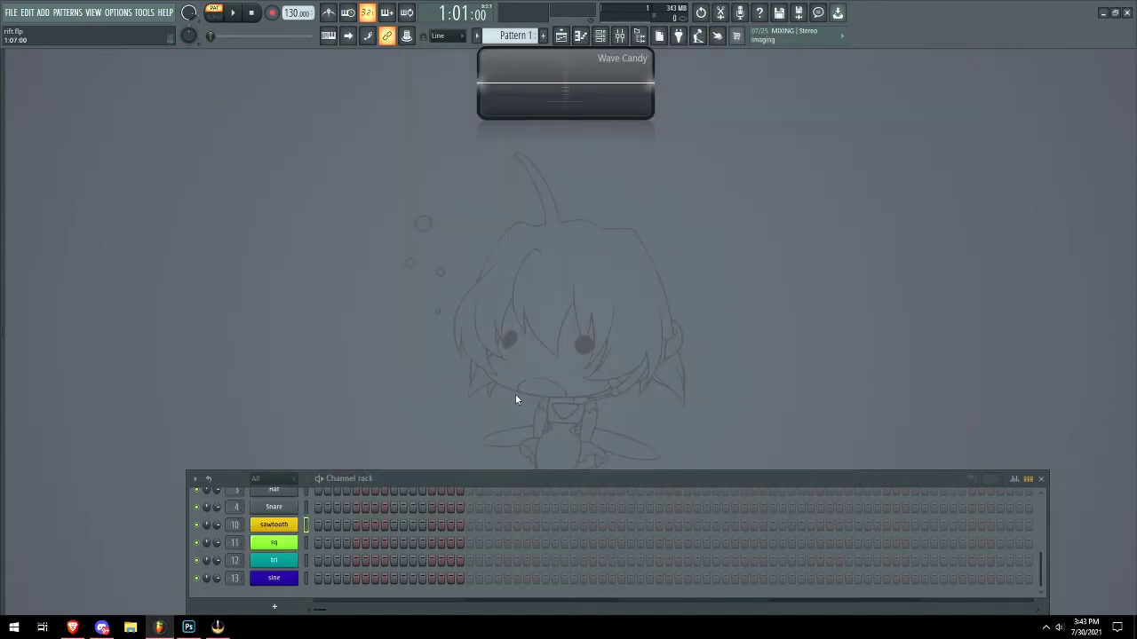
Preview the sawtooth, square, triangle and sine channels dry, then close the sine oscillator window.
click(281, 526)
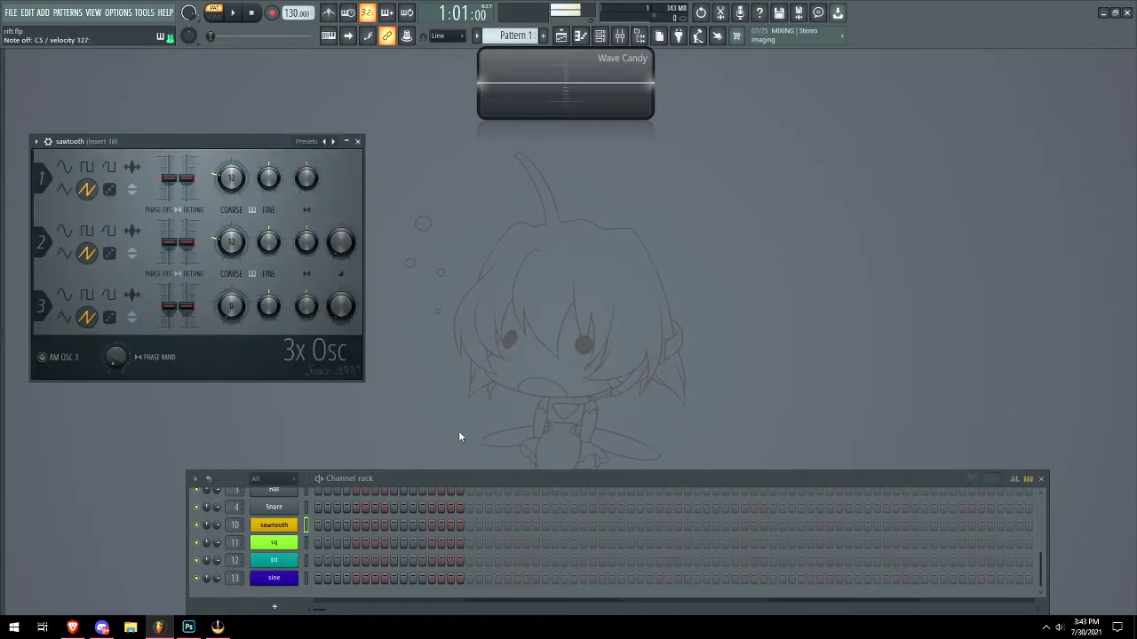
click(289, 541)
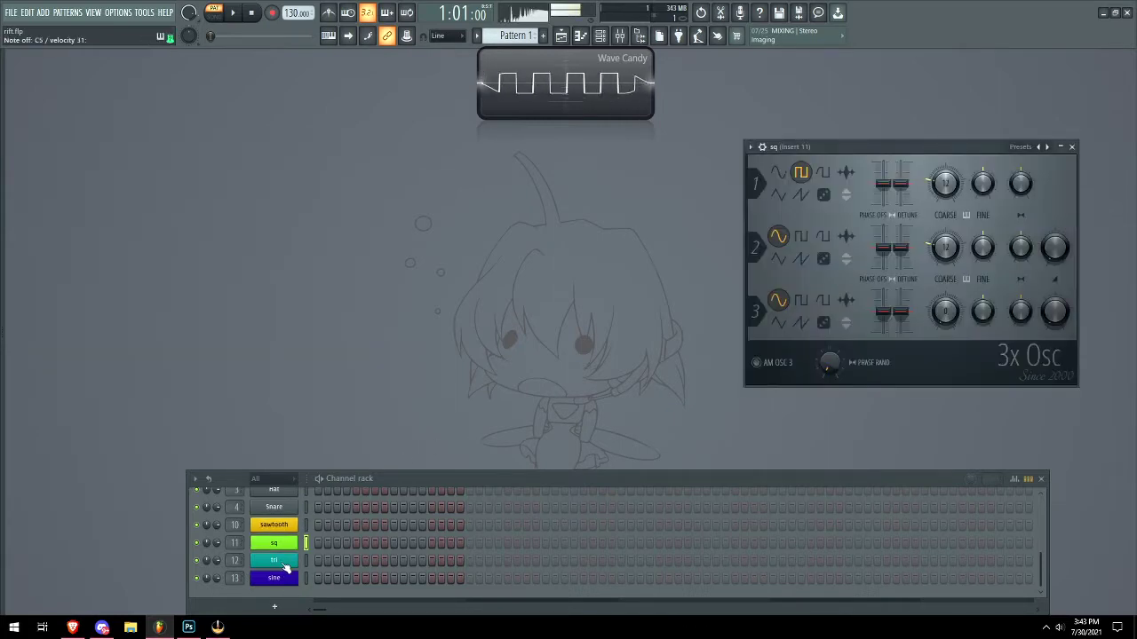
click(289, 560)
click(275, 579)
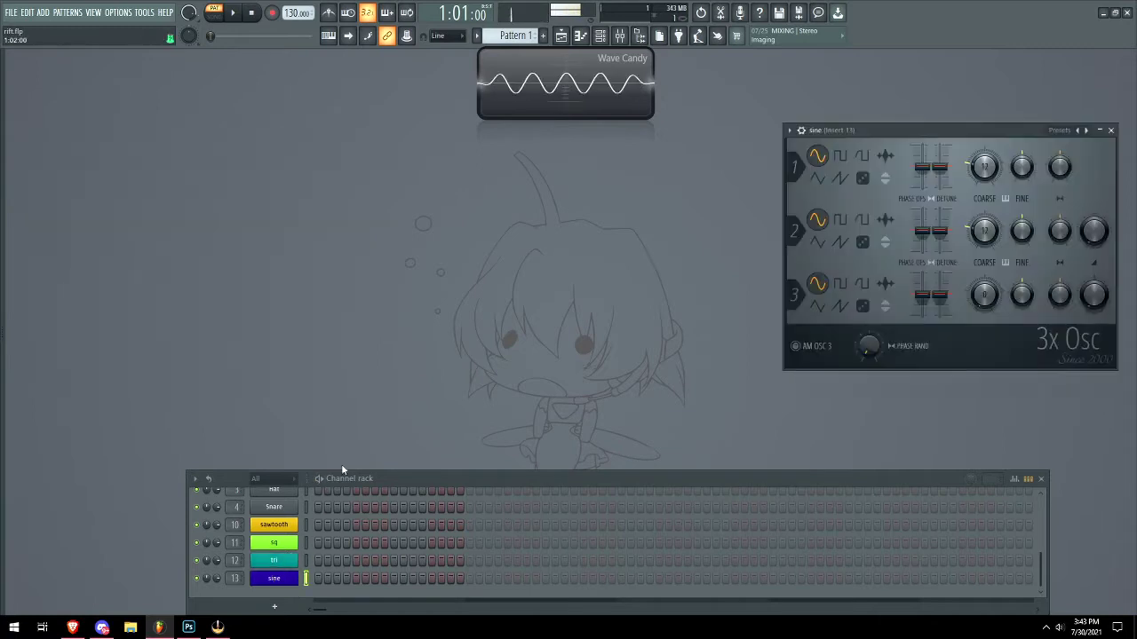
click(1108, 131)
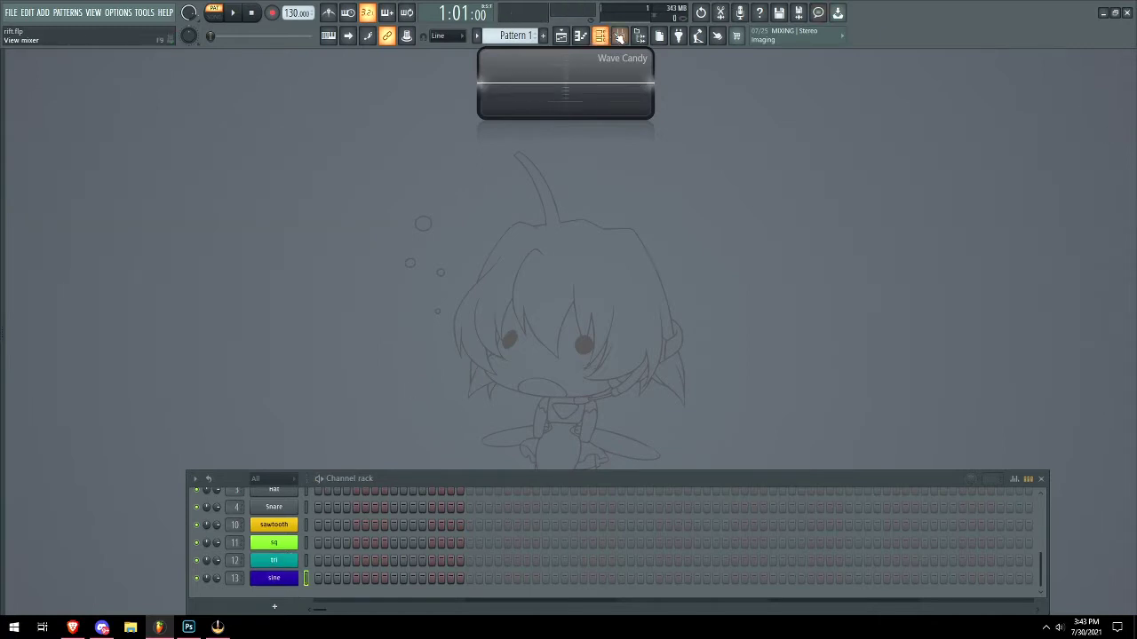
Open the Rift effect on mixer insert 10 and start playback.
click(619, 37)
click(600, 537)
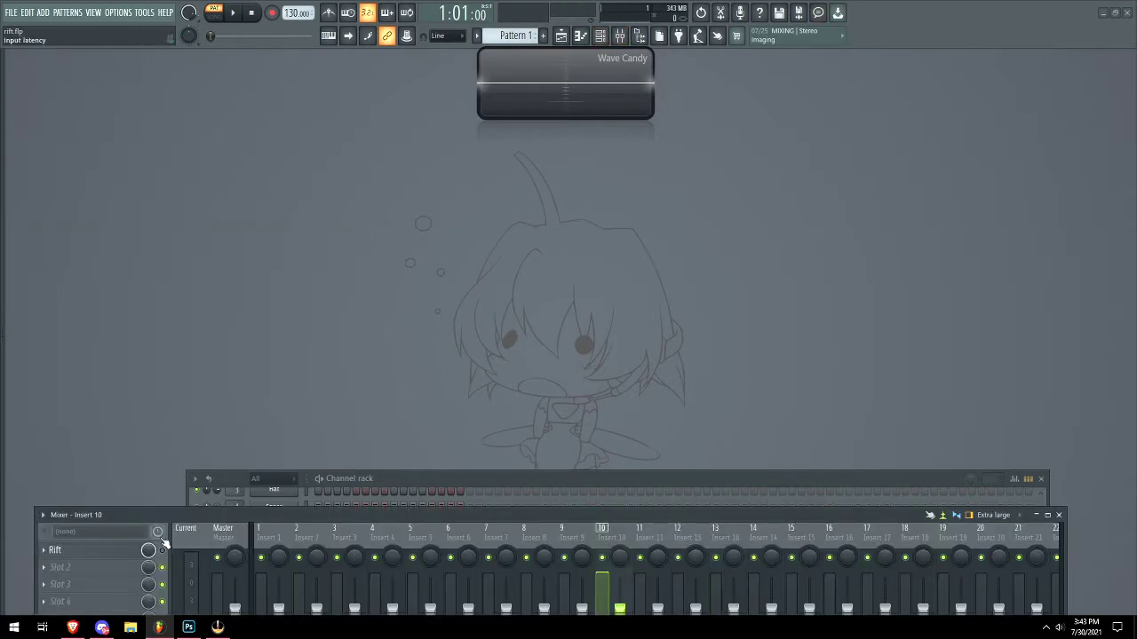
click(100, 549)
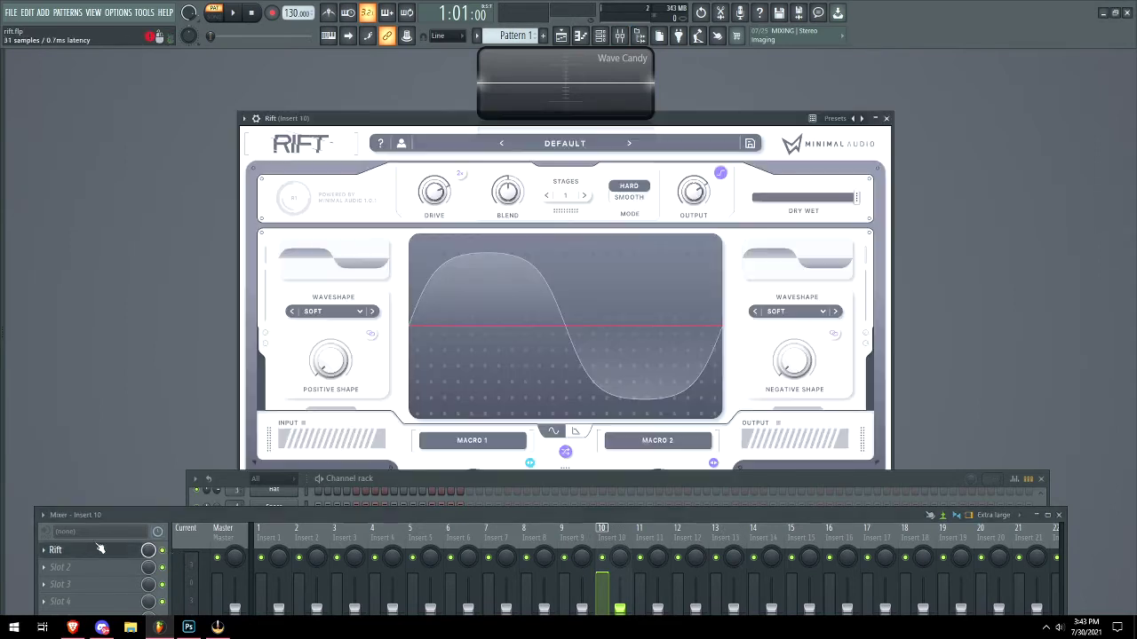
key(space)
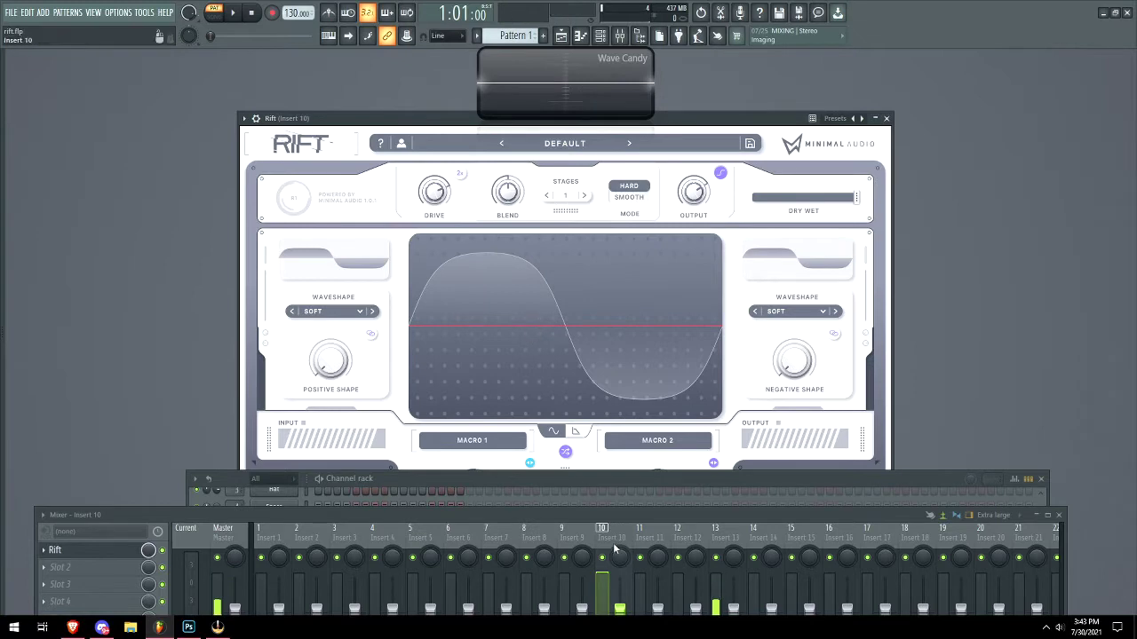
Play the sawtooth channel through Rift's default preset, then close its oscillator window and the mixer.
click(569, 479)
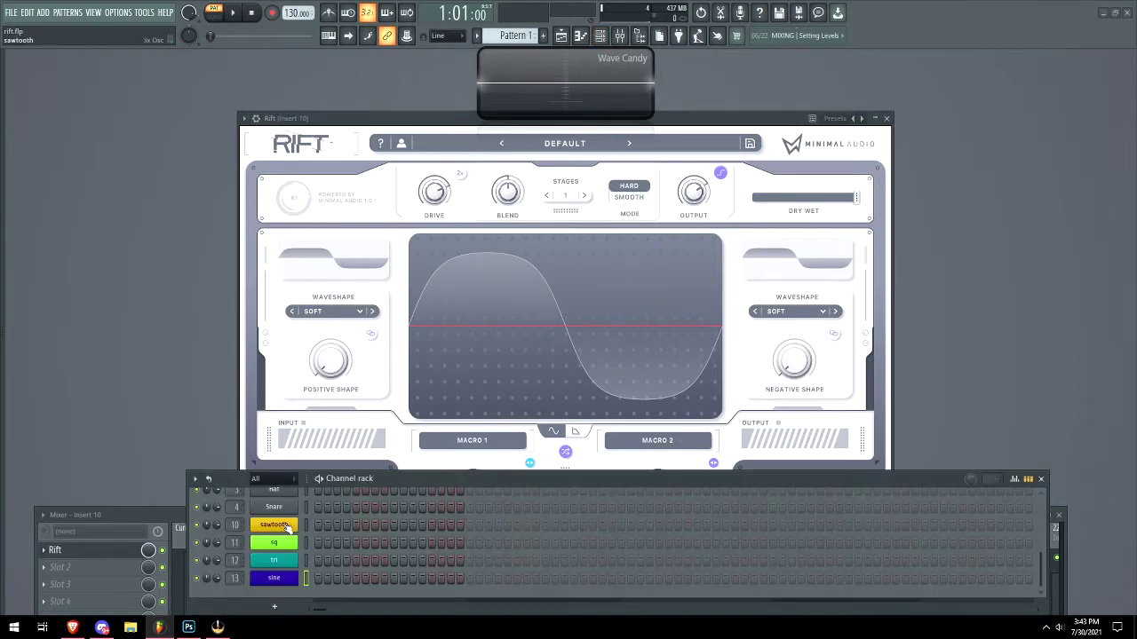
click(287, 527)
click(1041, 479)
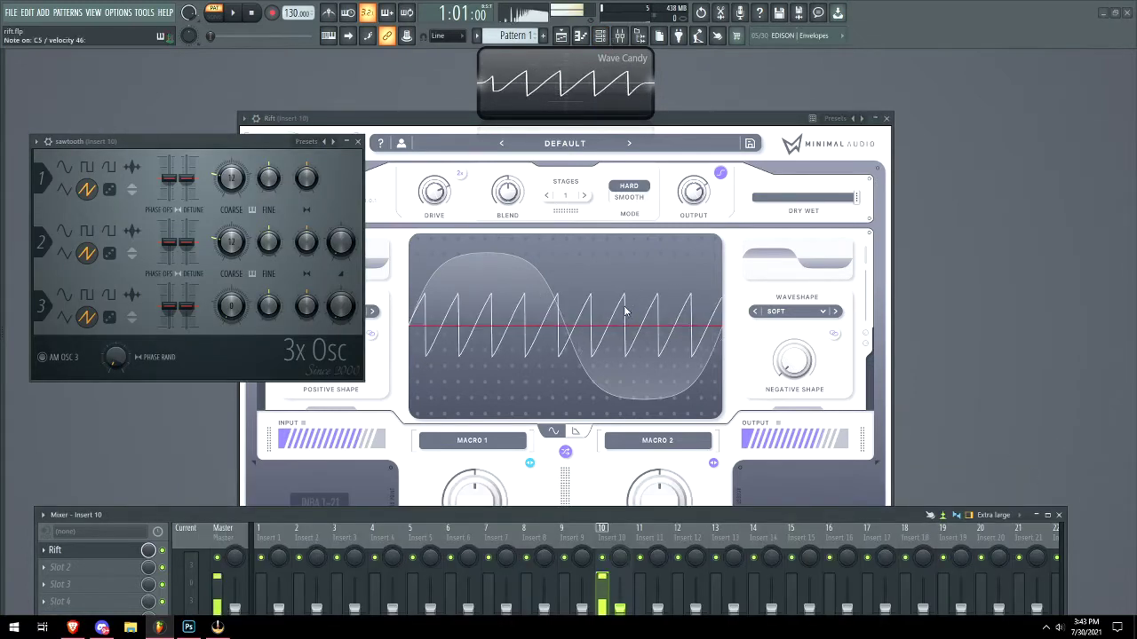
mouse_move(432, 191)
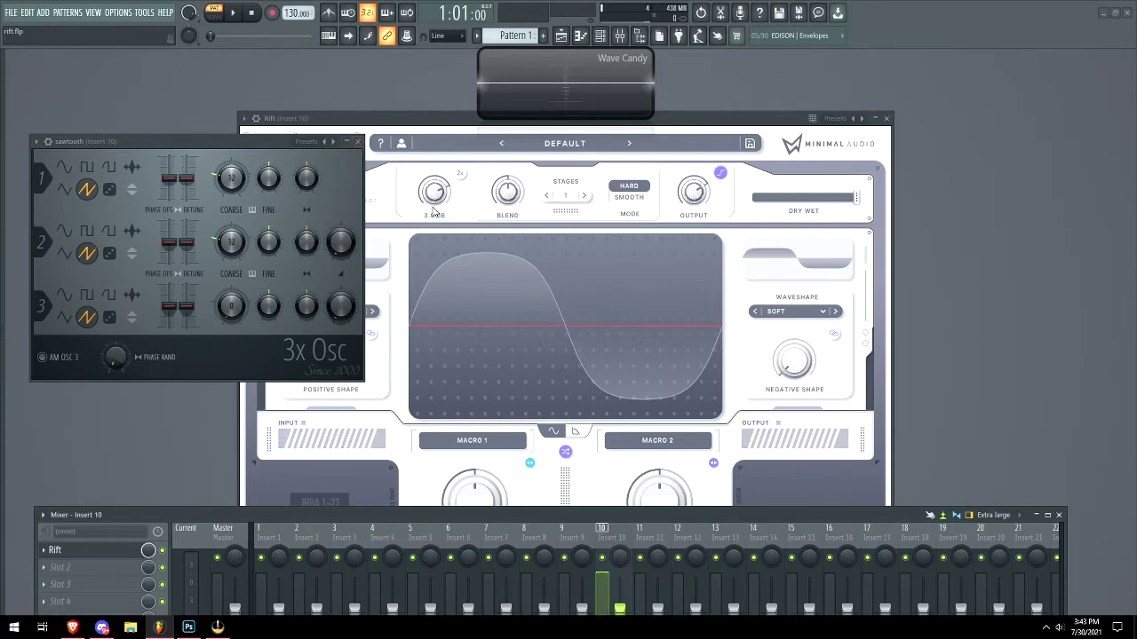
click(358, 144)
mouse_move(447, 200)
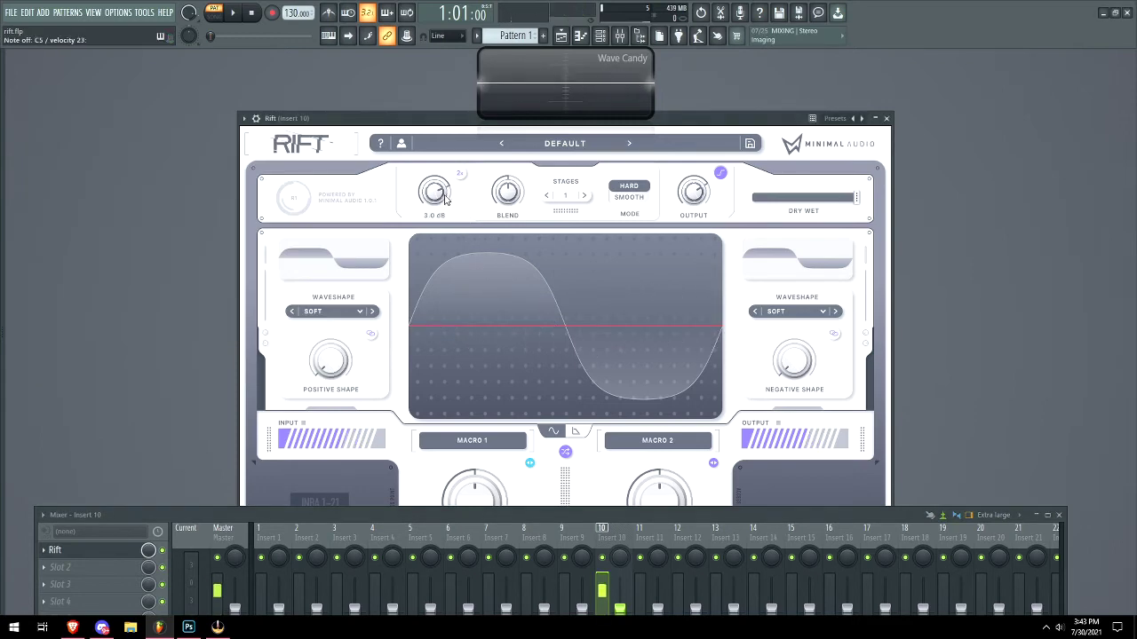
click(1061, 517)
Step Rift through MP - A Lost World, Bitter Tides, Broken Replica, Bubble Cuts, Chop N Swell and Cyber Data.
click(628, 143)
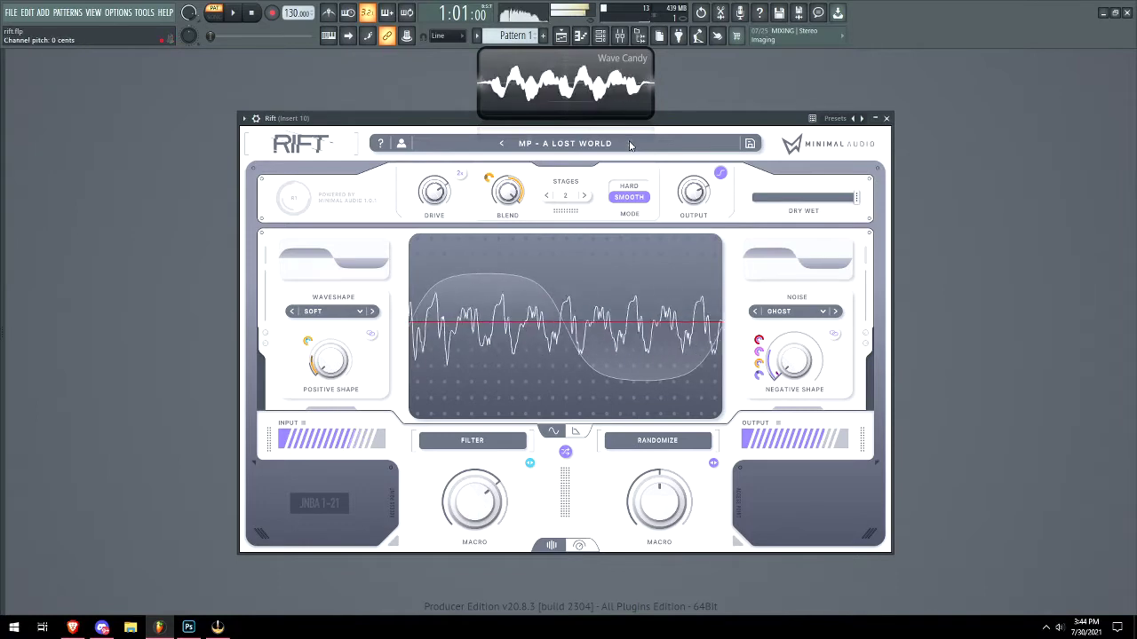
click(630, 144)
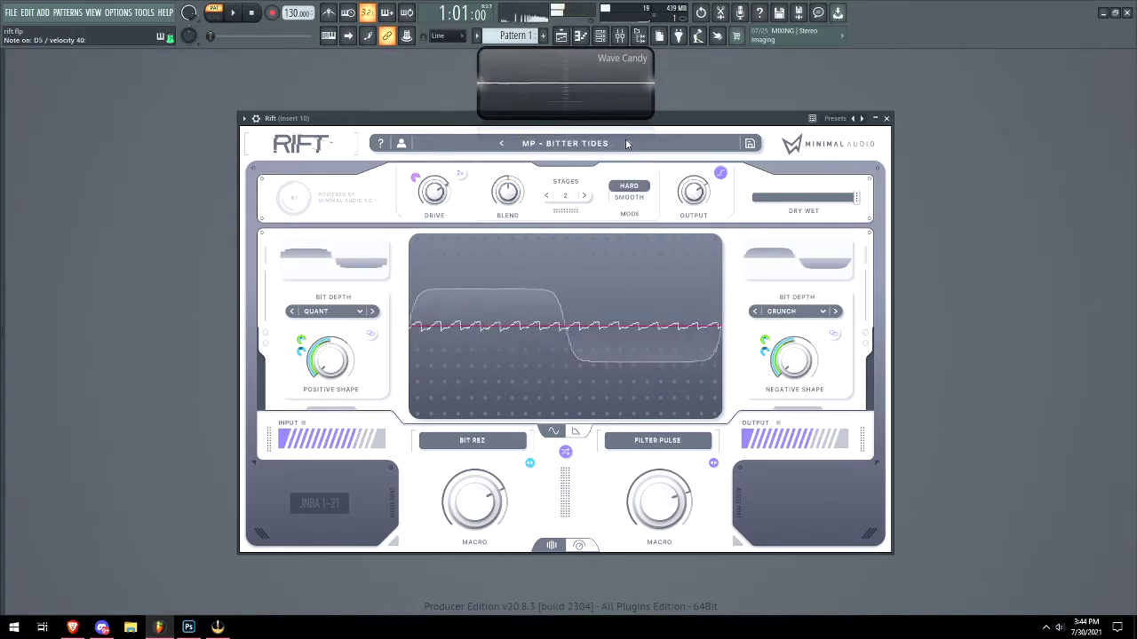
click(627, 144)
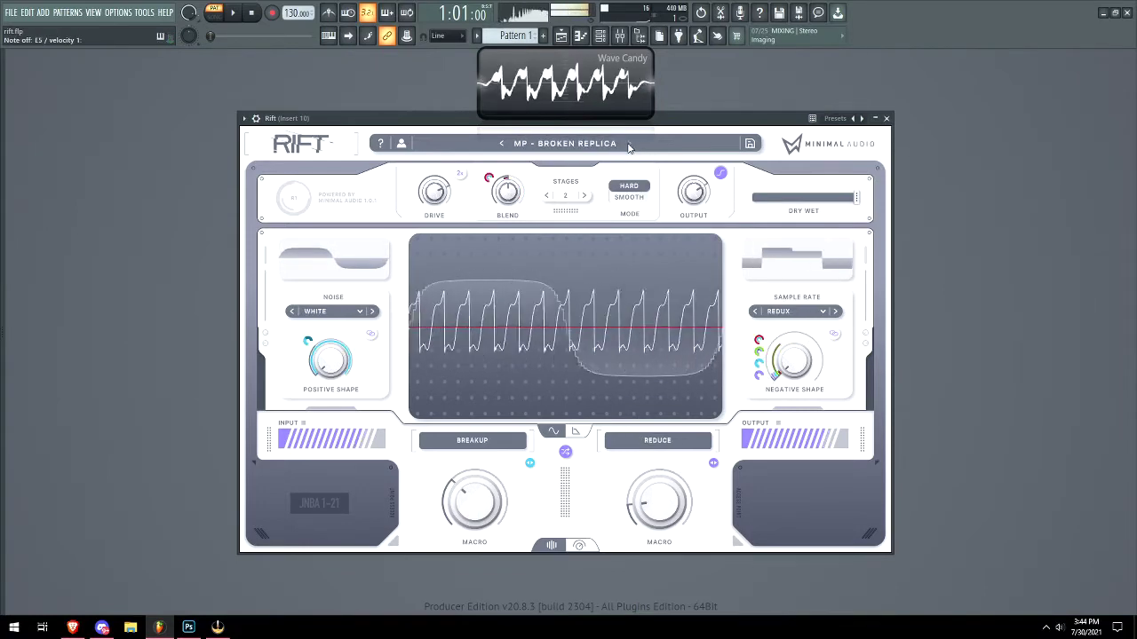
click(628, 144)
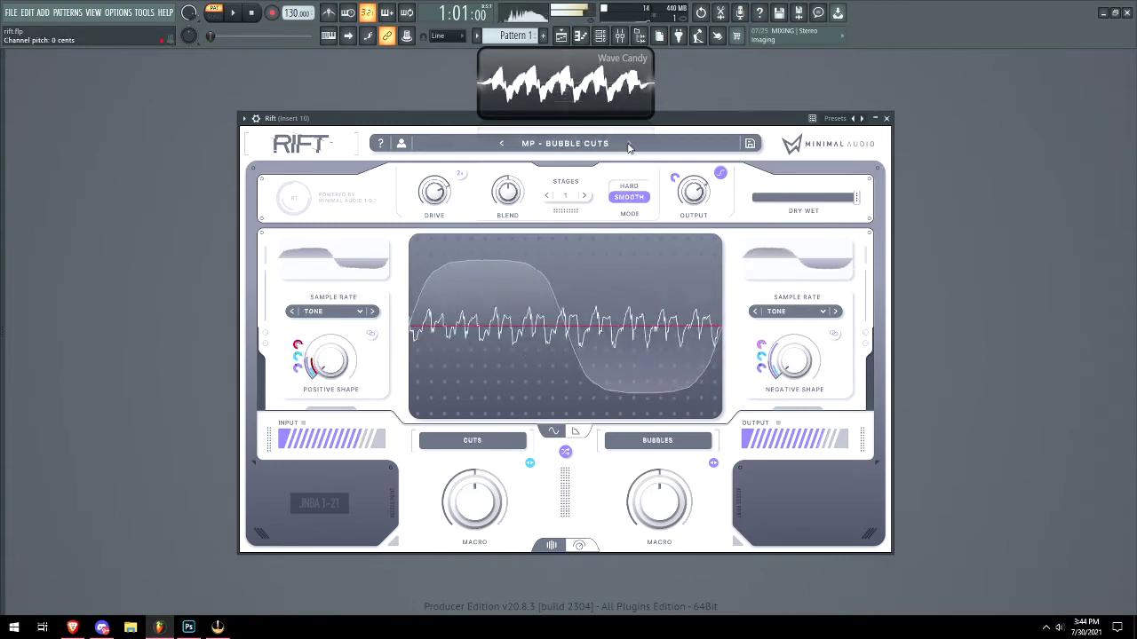
click(628, 145)
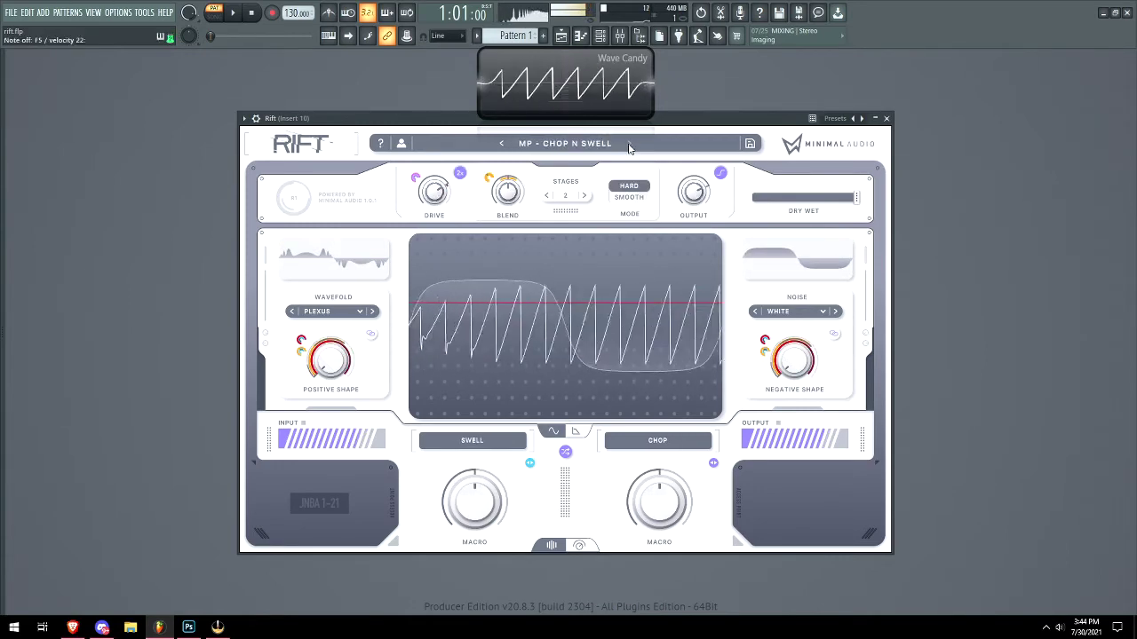
click(628, 145)
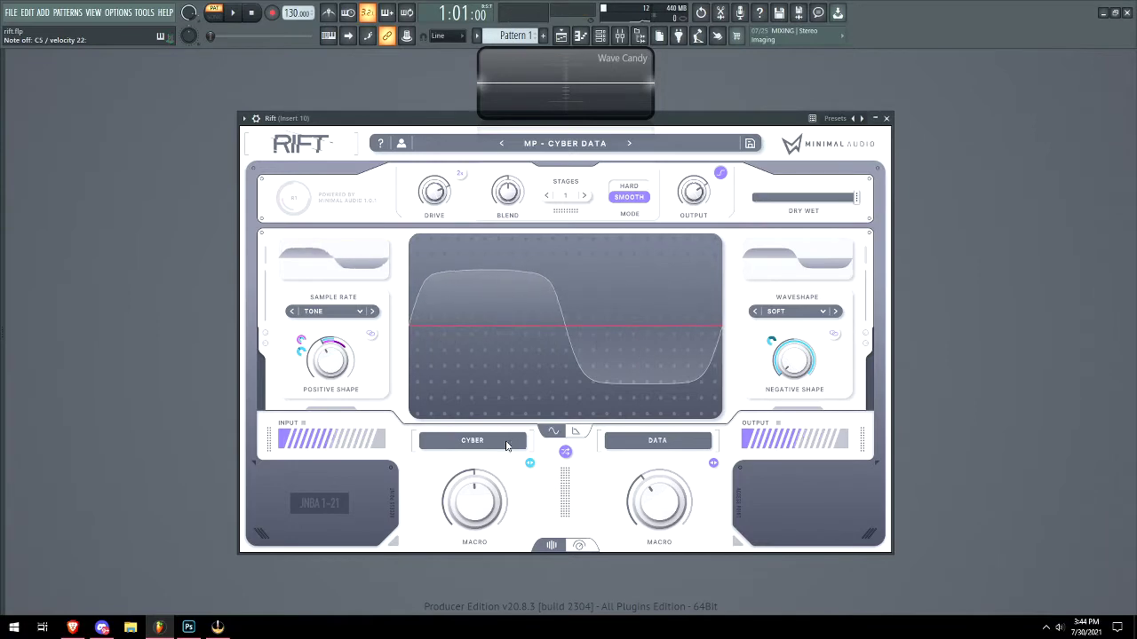
Continue through MP - Dark Delivery, Darkside Morph, Drezinator, Dual Pulse and Eighth Orbit to MP - Forester - F Min.
click(630, 144)
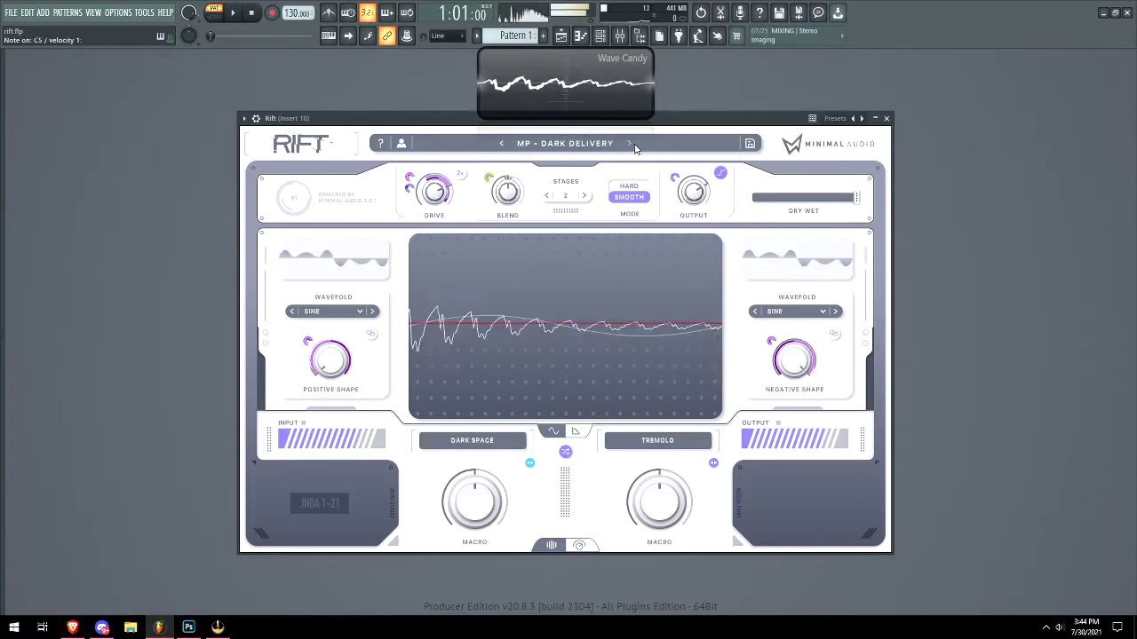
click(630, 144)
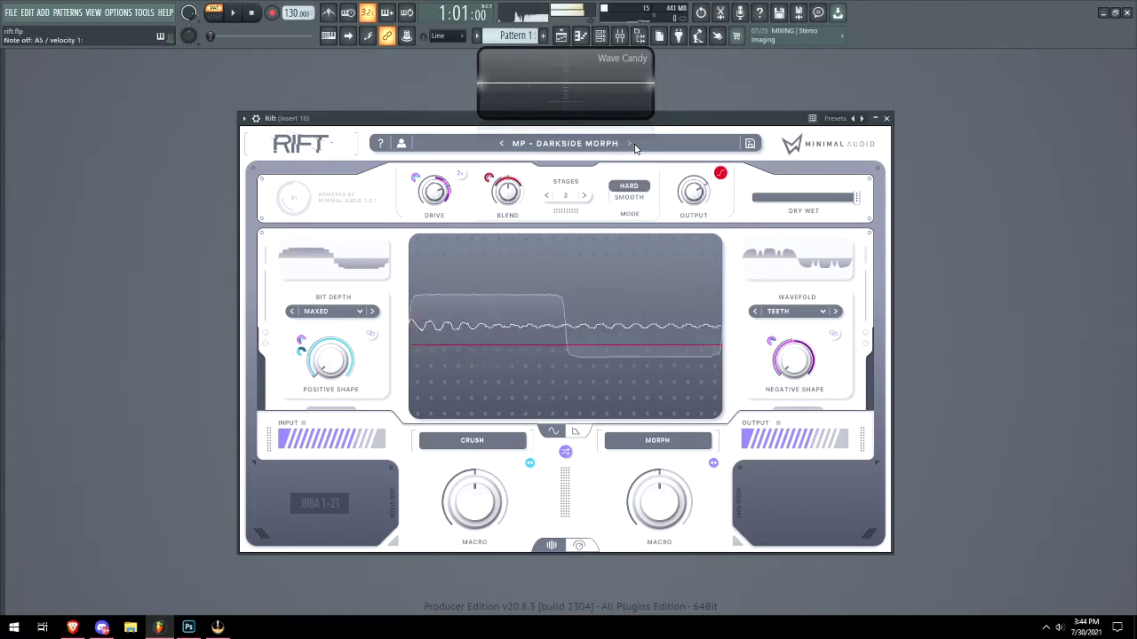
click(630, 144)
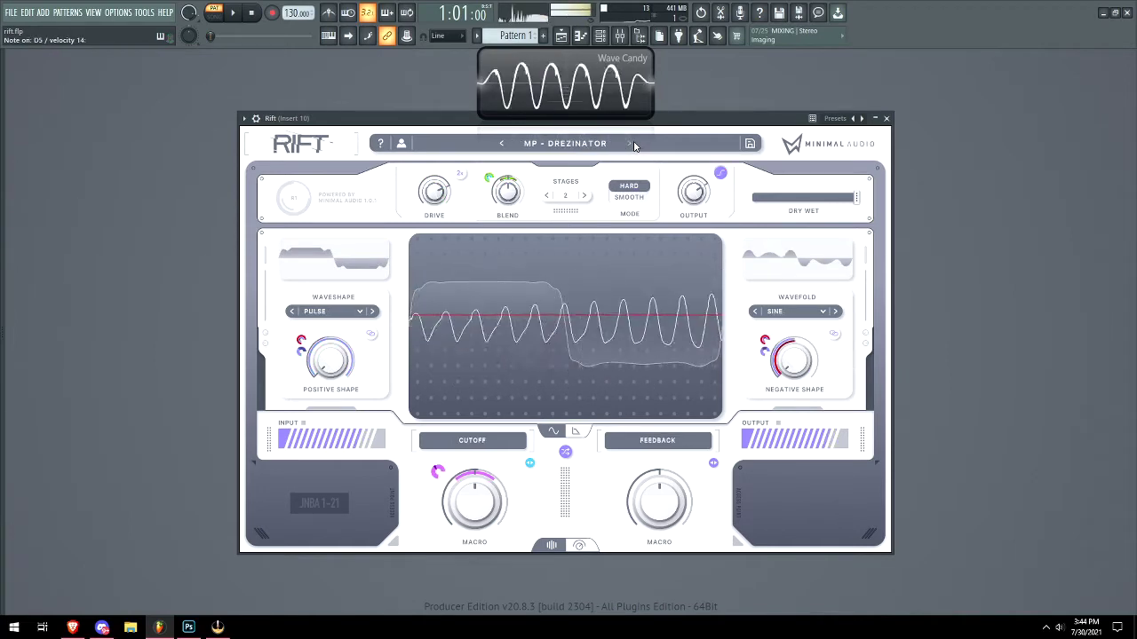
click(630, 144)
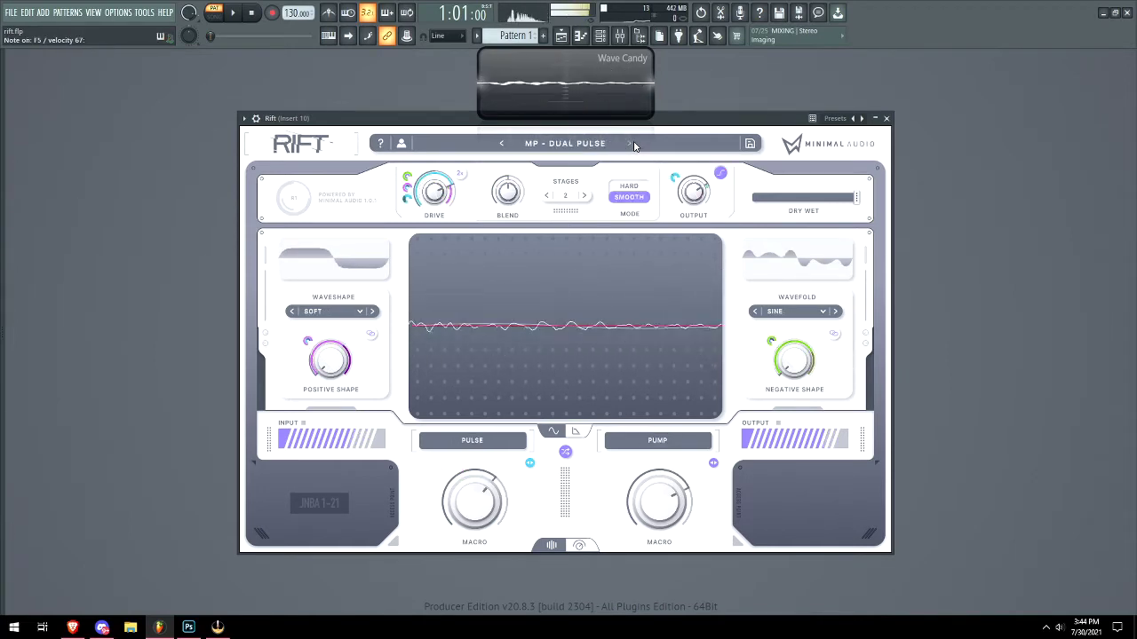
click(631, 144)
click(631, 144)
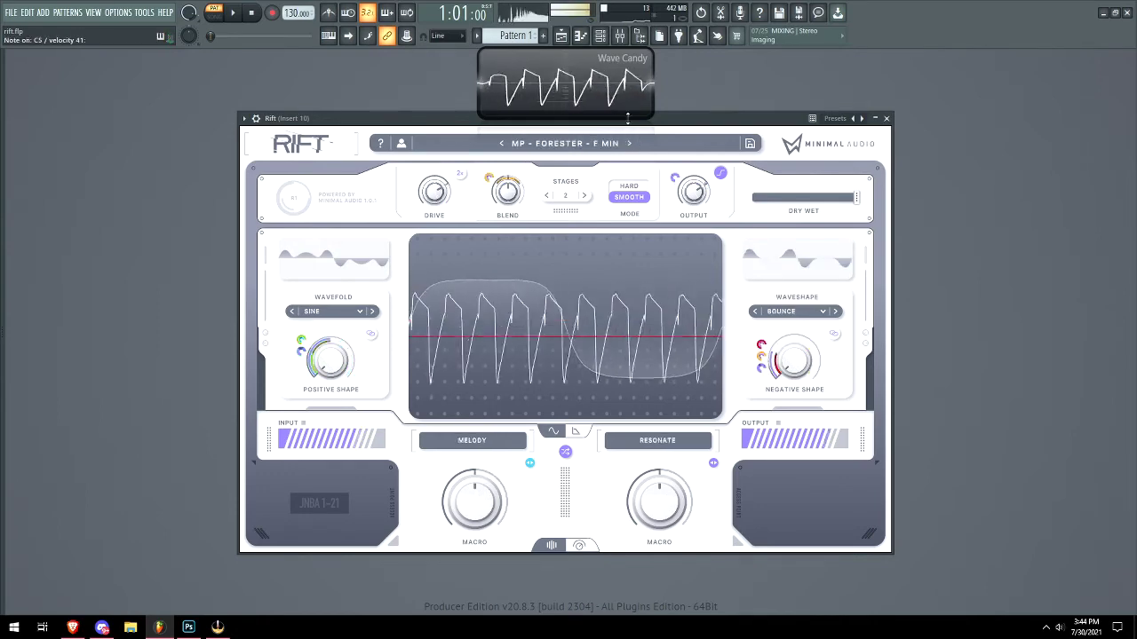
click(599, 37)
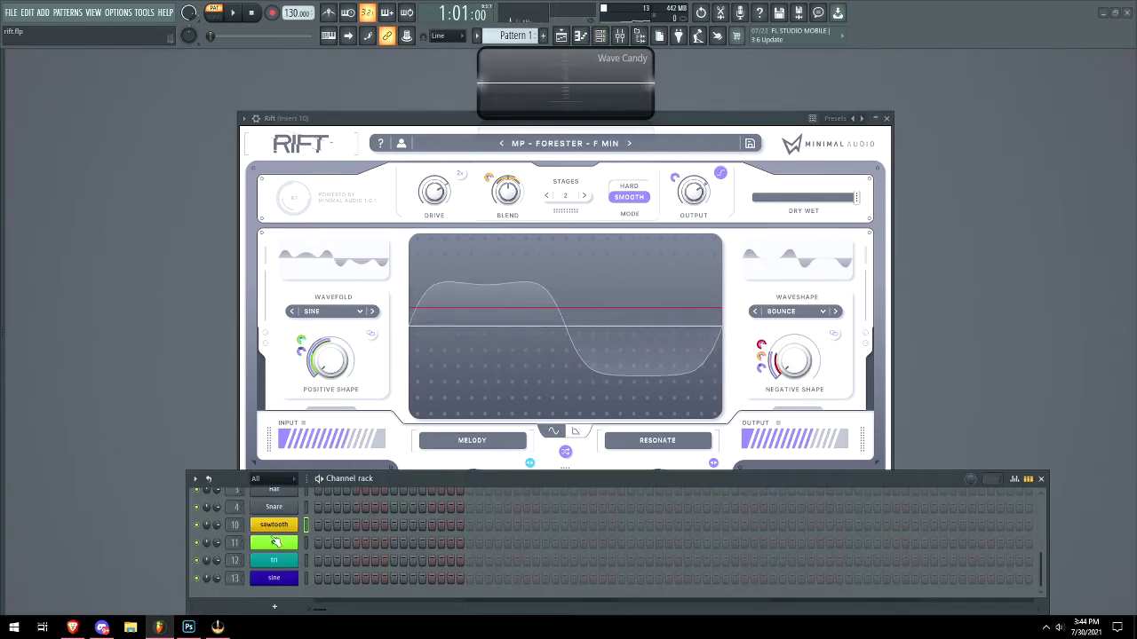
Switch to the sq channel, close the sawtooth insert's Rift, and open the mixer with F9.
click(274, 542)
click(888, 119)
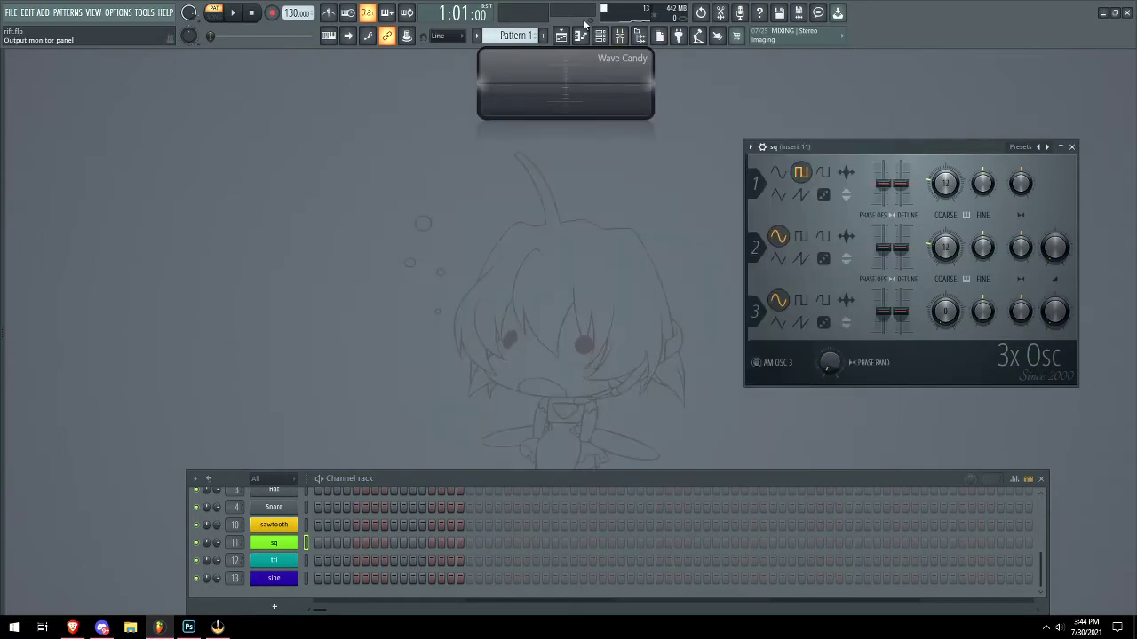
click(601, 36)
click(601, 35)
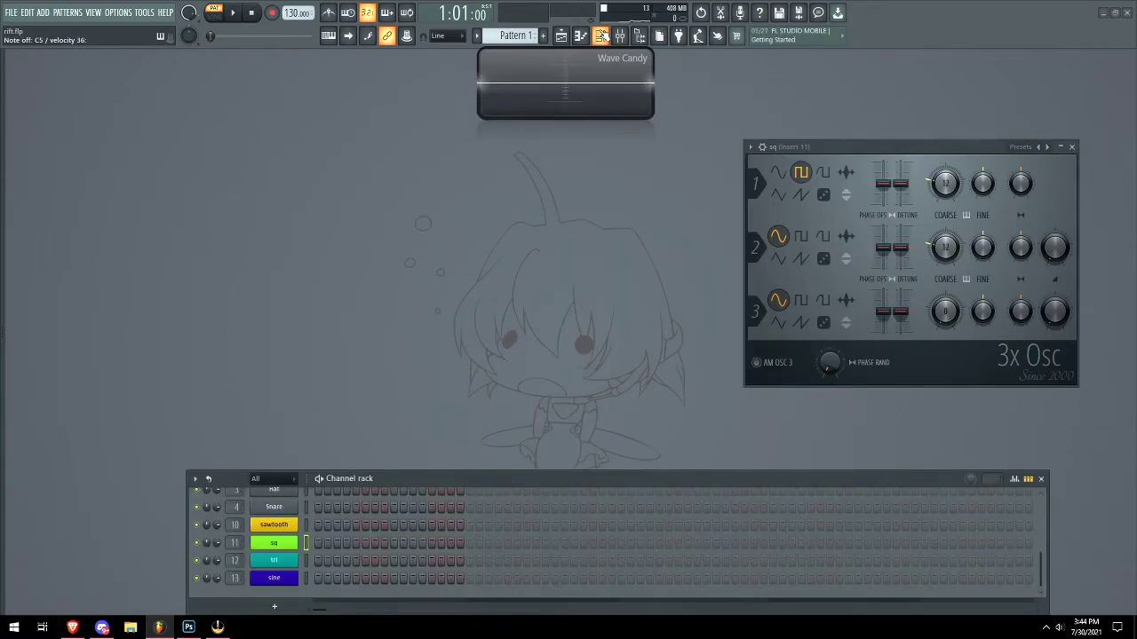
click(601, 35)
key(F9)
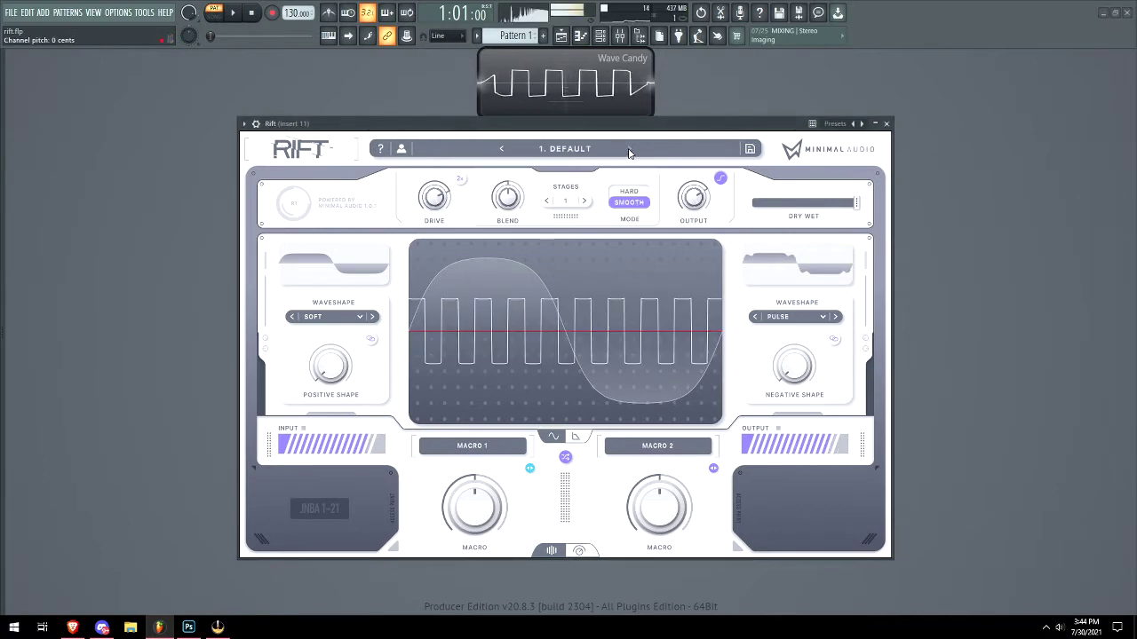
Step Insert 11's Rift to MP - Bitter Tides and bring up its preset browser.
click(627, 149)
click(628, 149)
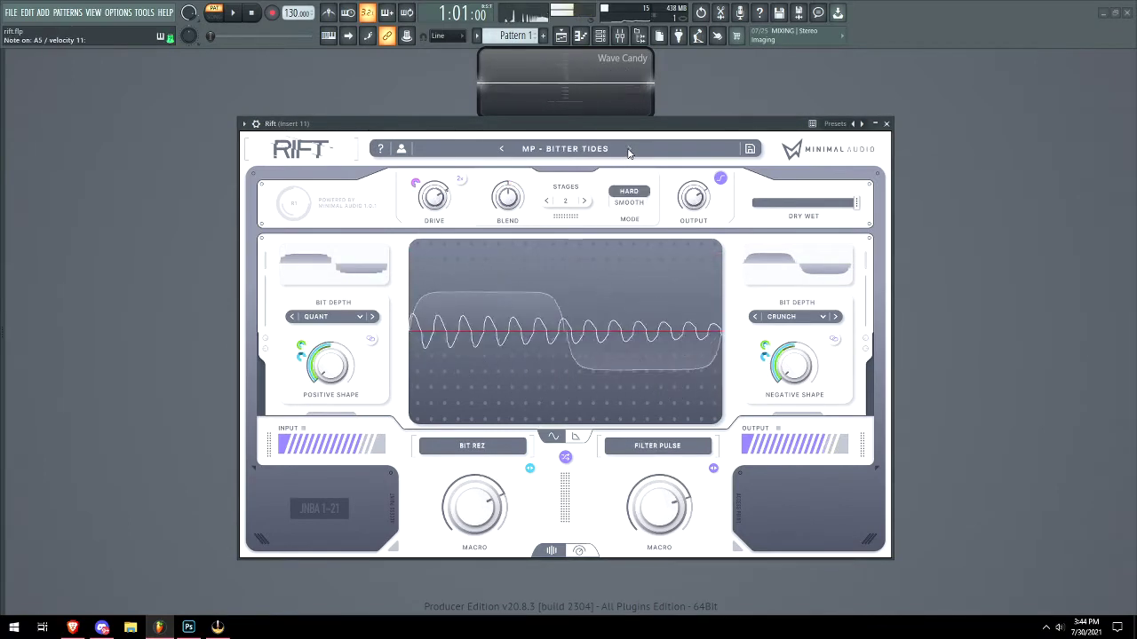
click(589, 151)
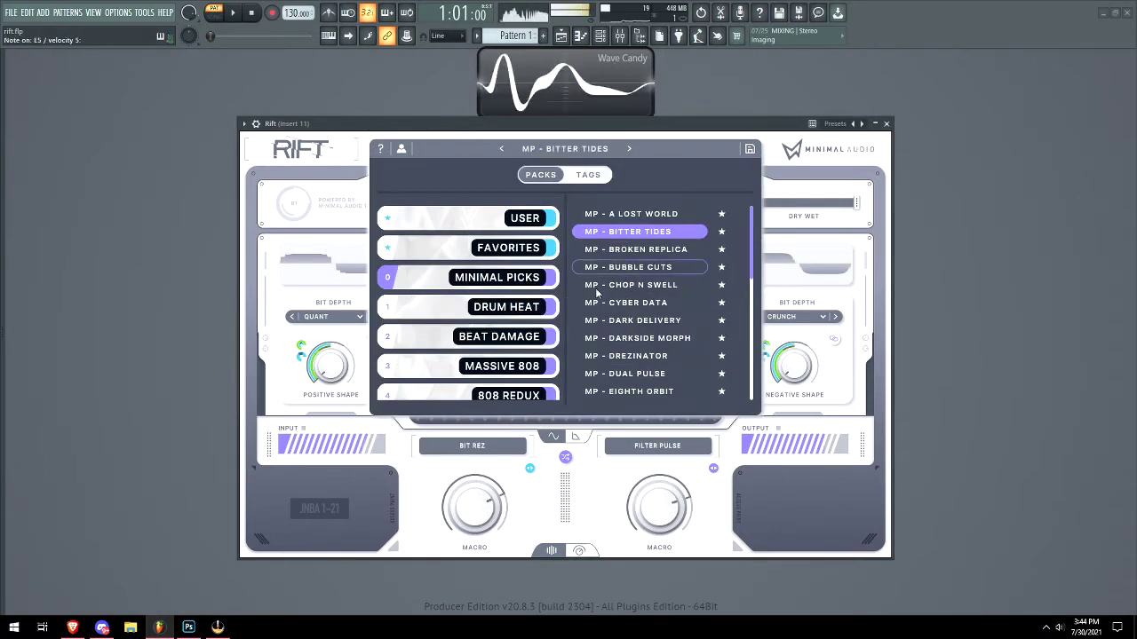
Try Massive 808's Acid Kicker, Come Up and Deep and Dirty, then load Growl Bass's CHASM.
scroll(477, 324, down, 4)
click(512, 282)
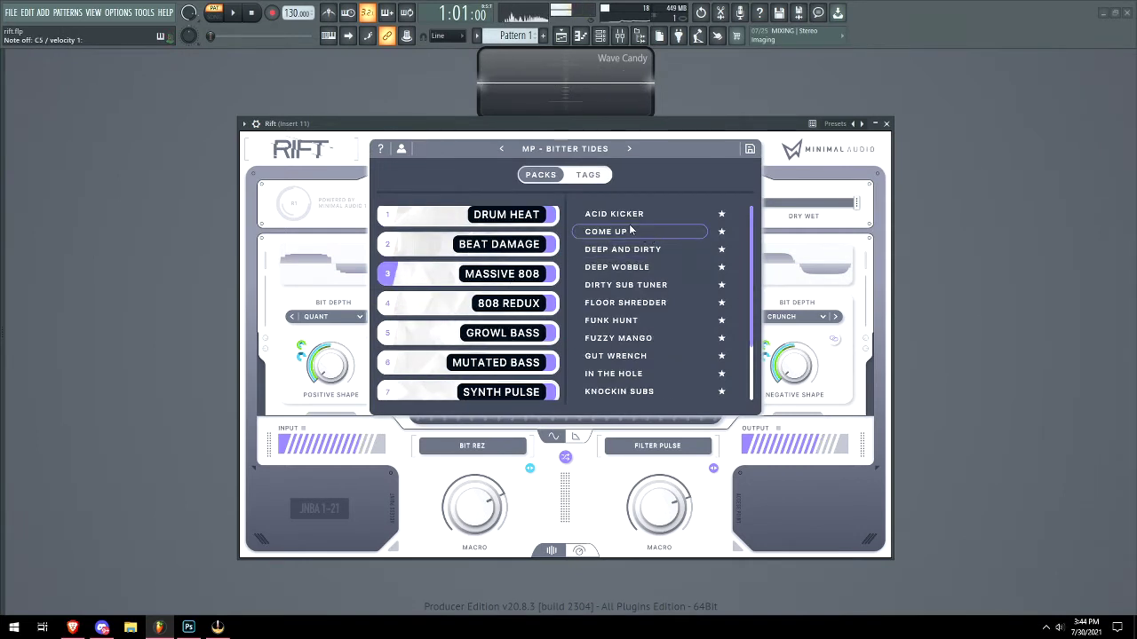
click(626, 217)
click(625, 232)
click(623, 250)
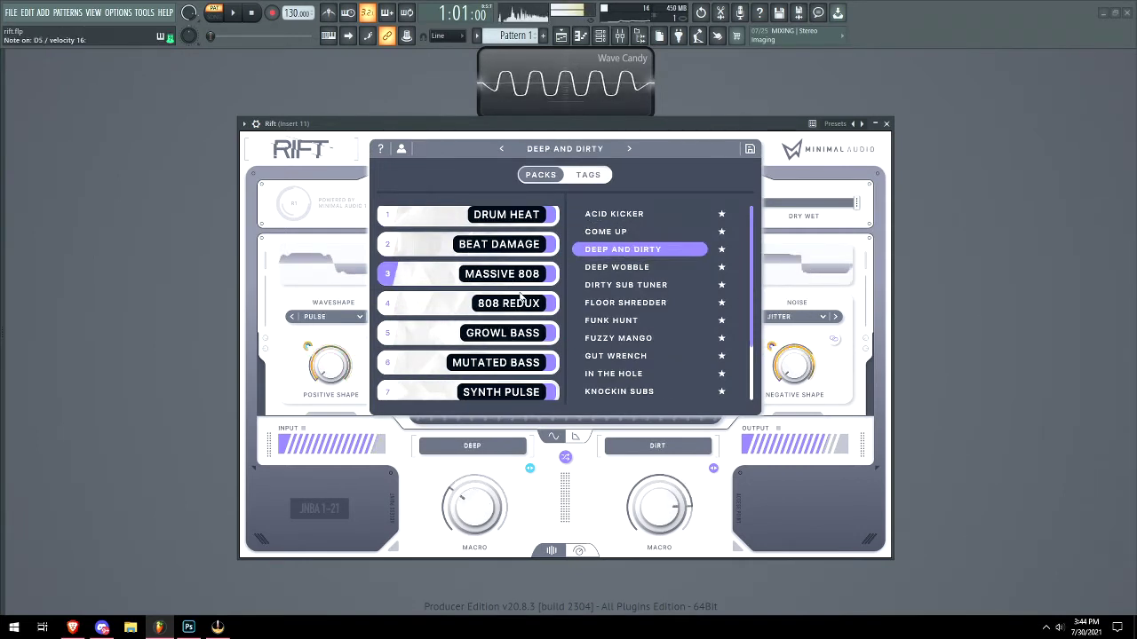
click(505, 303)
click(495, 334)
click(622, 217)
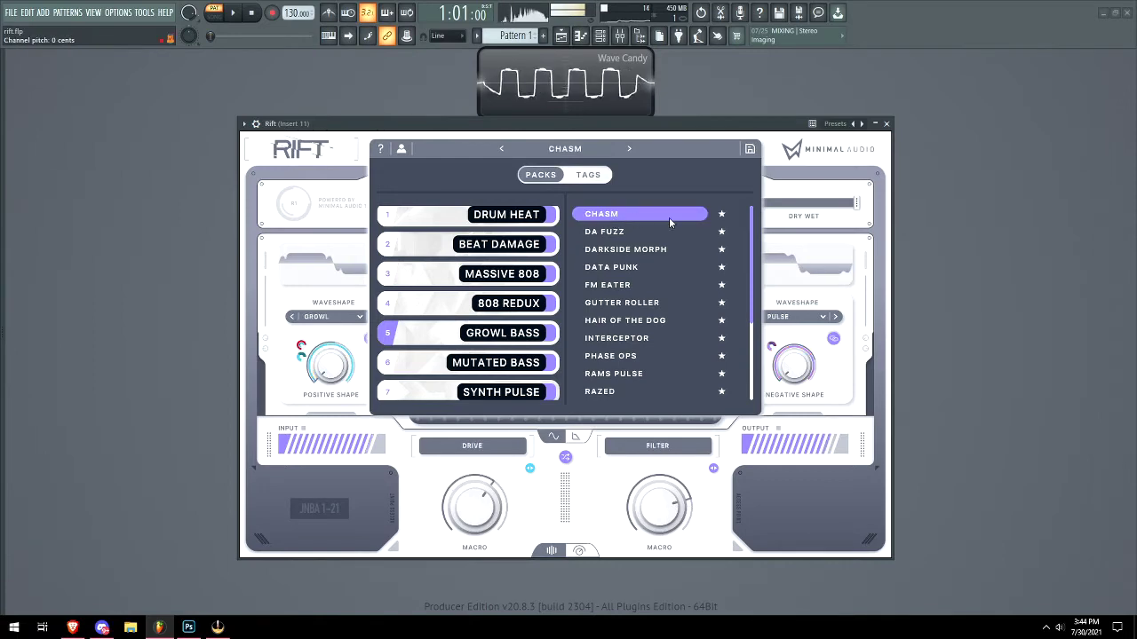
click(586, 150)
Step through Da Fuzz, Darkside Morph and Data Punk to the FM EATER preset.
click(628, 148)
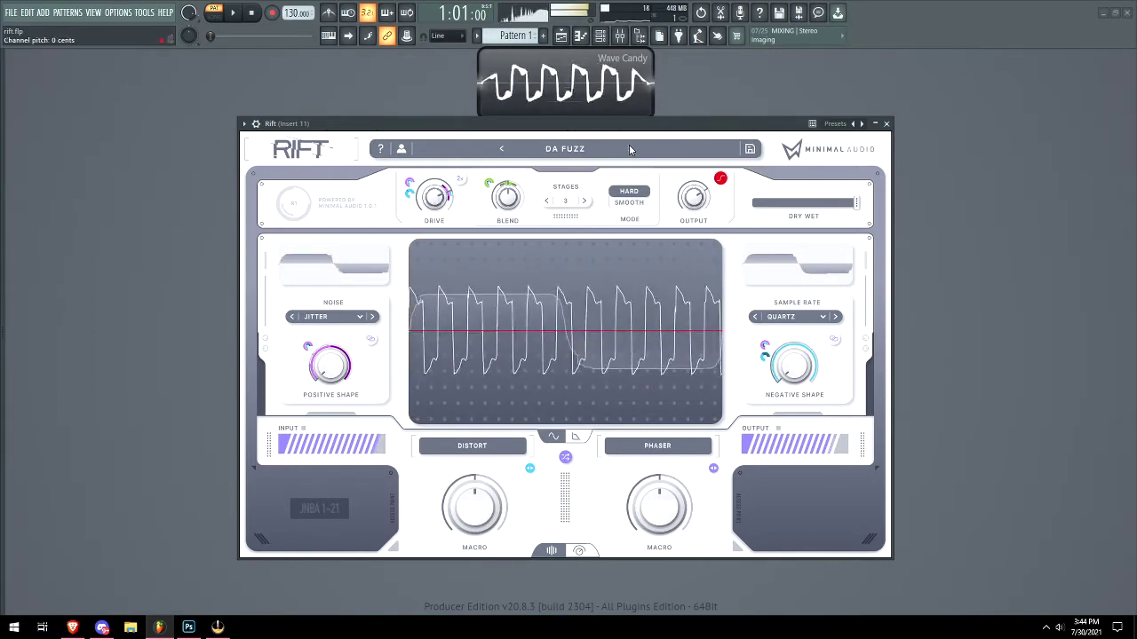
click(631, 149)
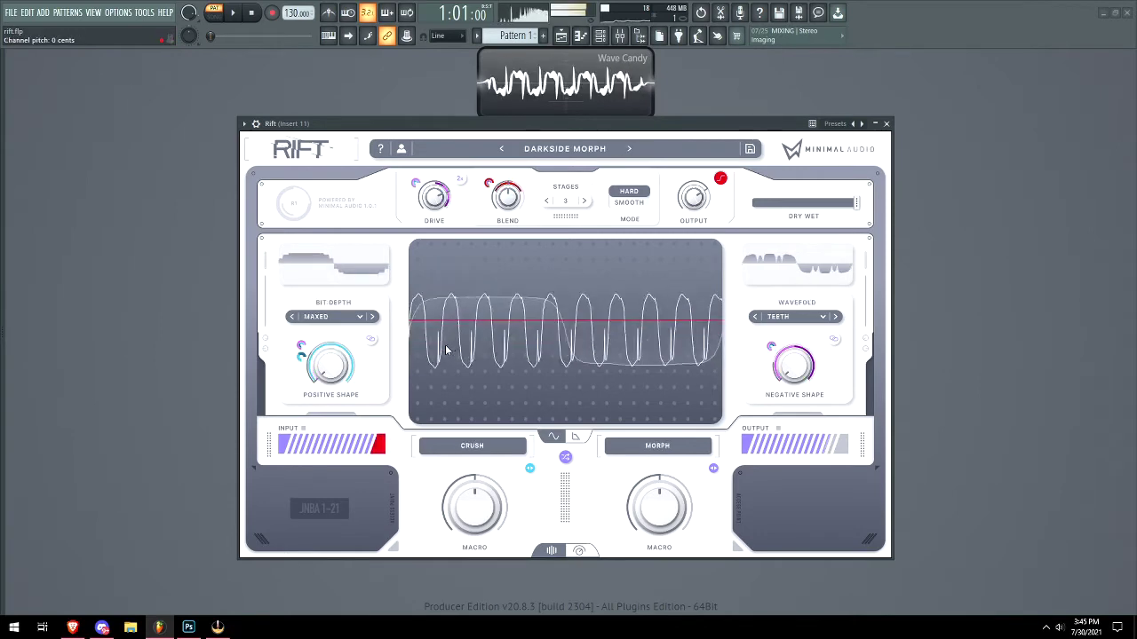
click(630, 148)
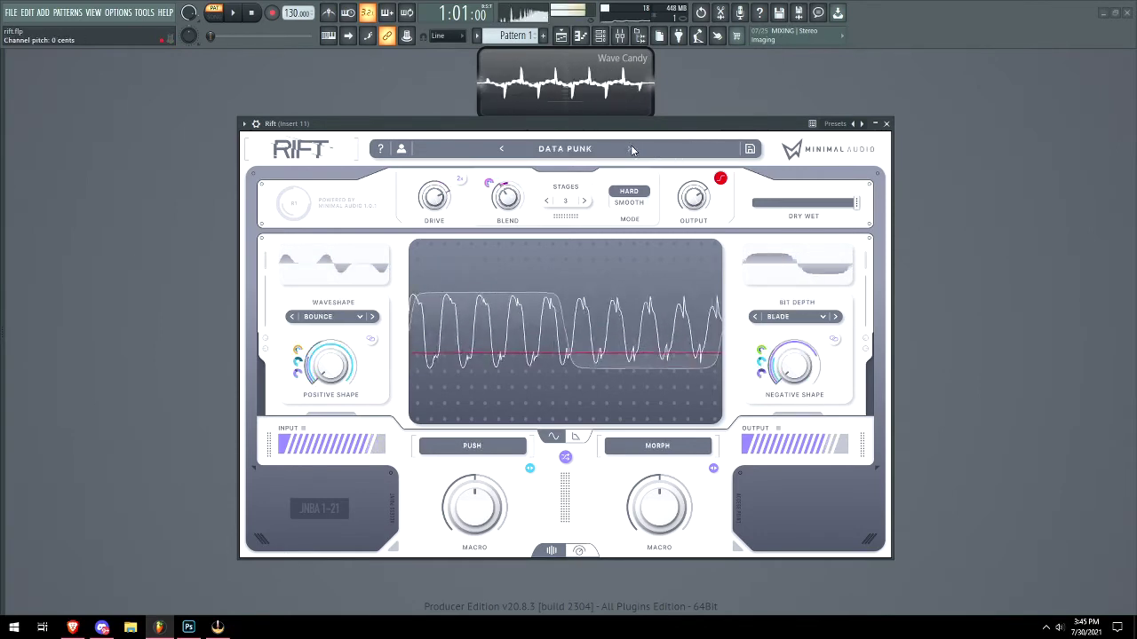
click(631, 148)
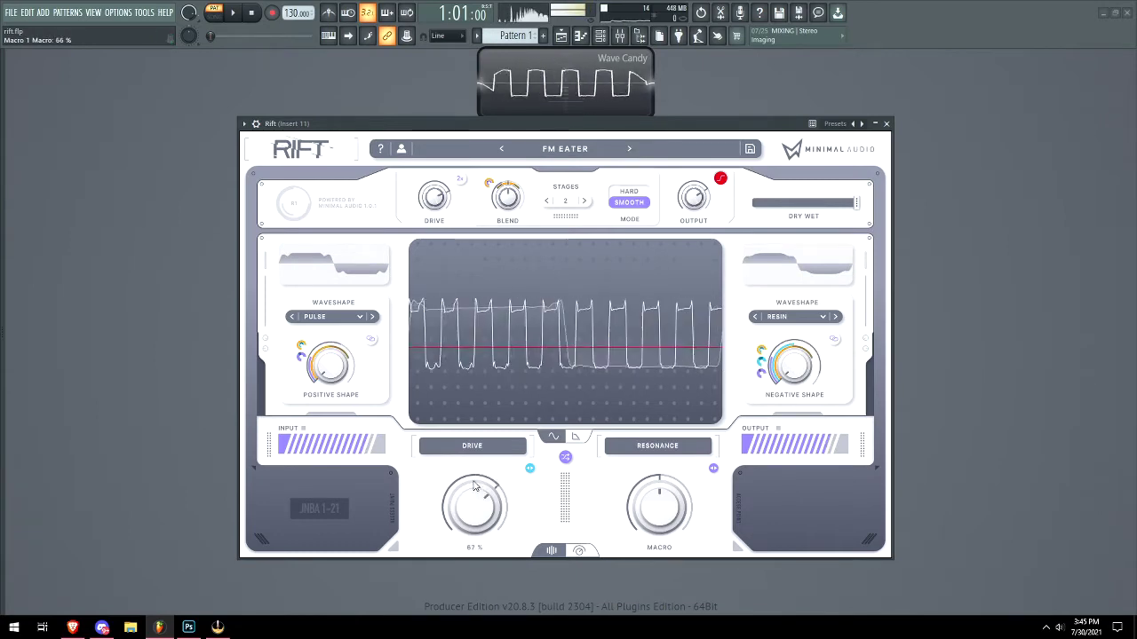
Expand Rift's full module view, try Gutter Roller and Hair of the Dog, and set negative shape to Wavefold SINE.
mouse_move(625, 506)
click(574, 436)
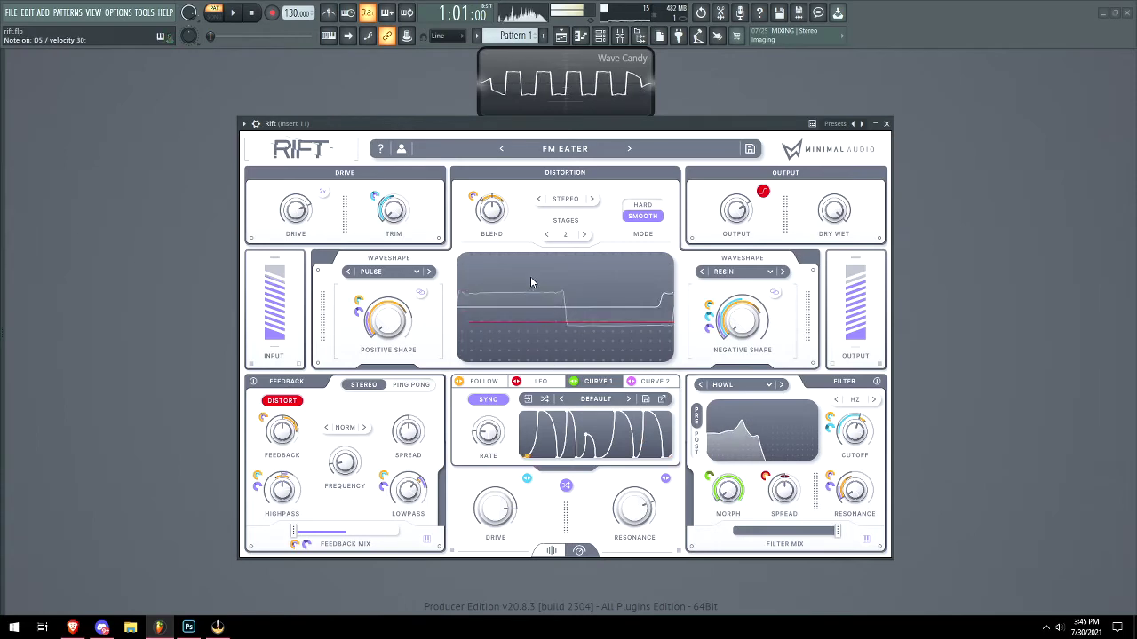
click(630, 149)
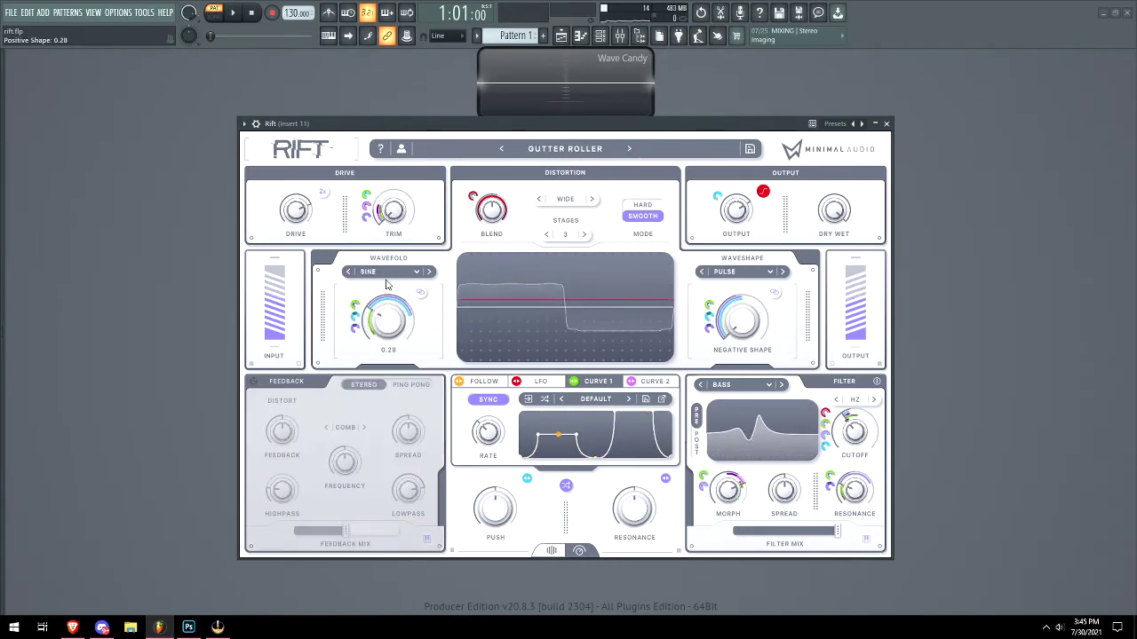
click(628, 149)
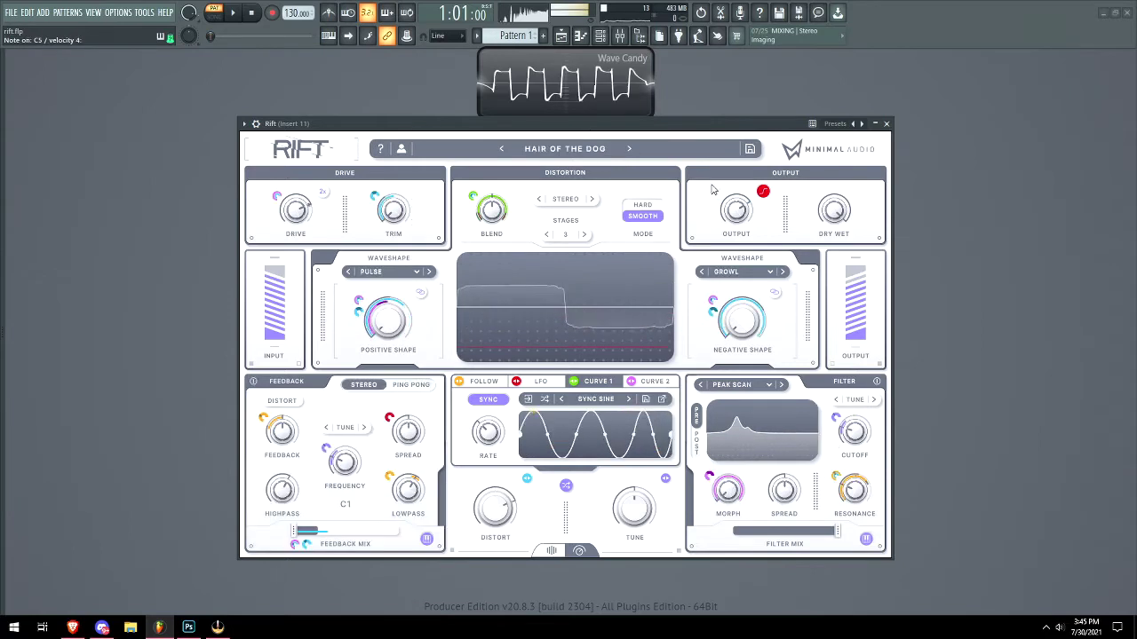
click(744, 271)
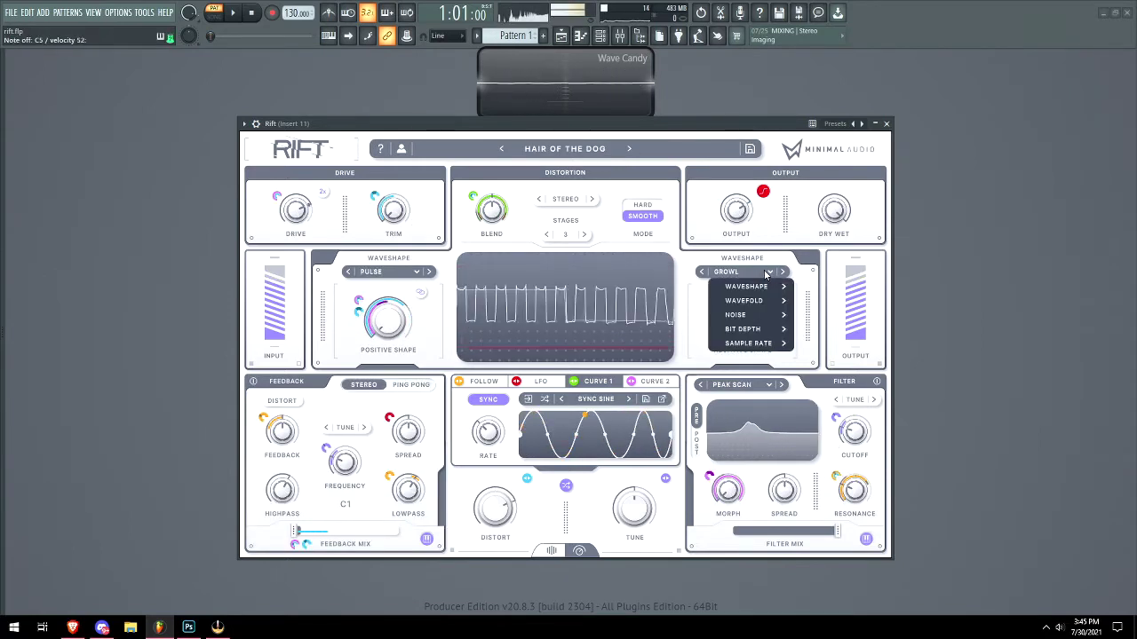
click(816, 302)
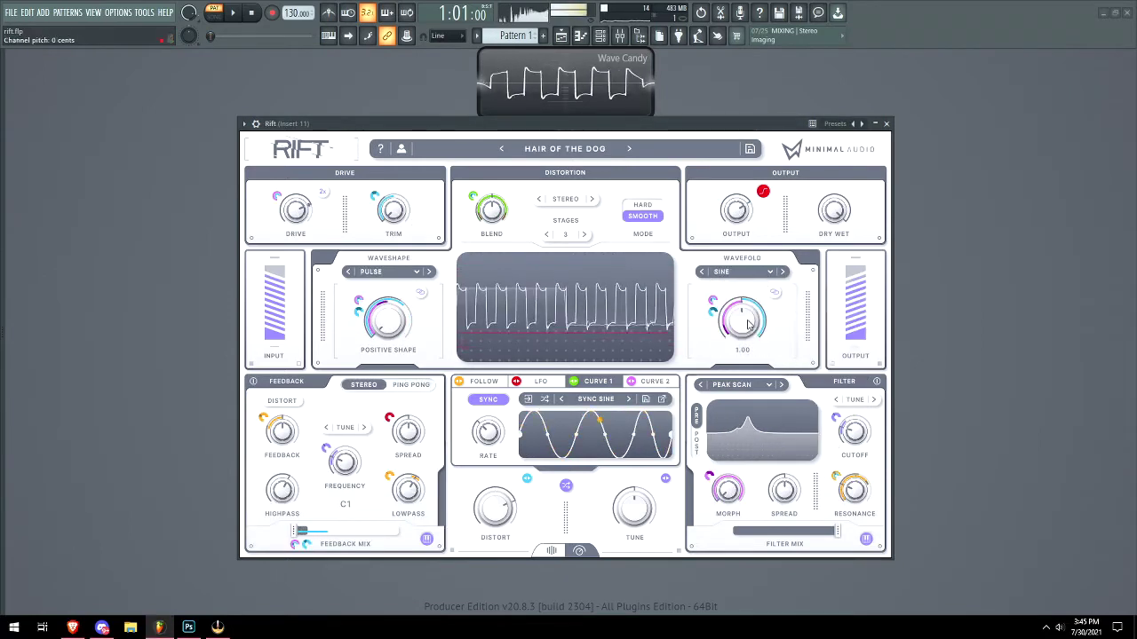
Step through Interceptor, Rams Pulse, Razed and Reese Destroyer to the RIFF PUSHER preset.
click(629, 148)
click(629, 149)
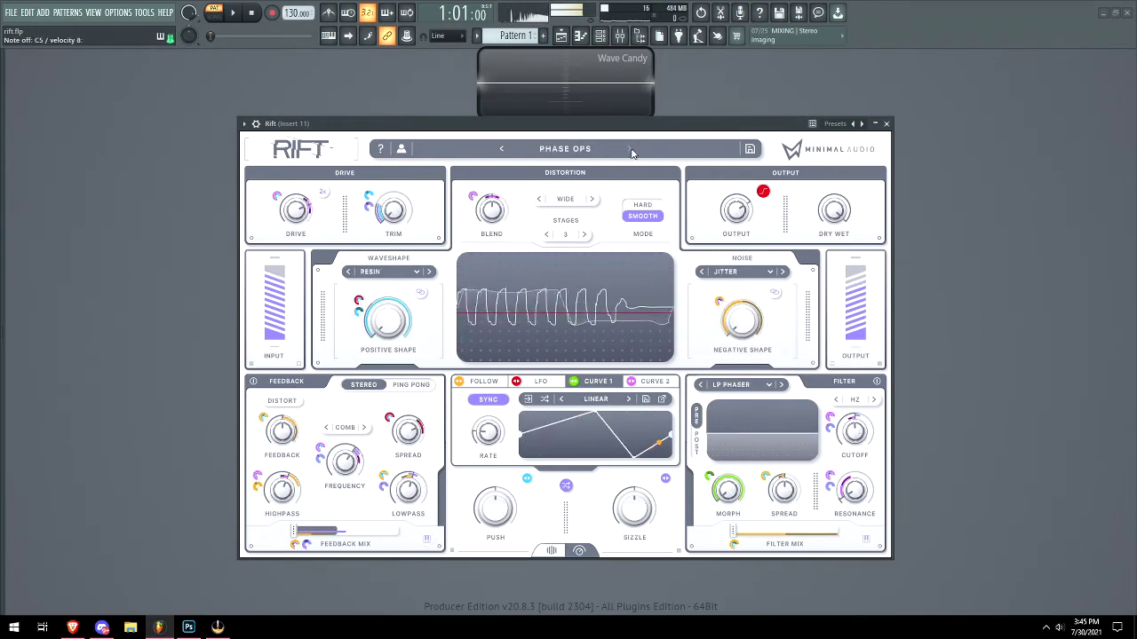
click(629, 148)
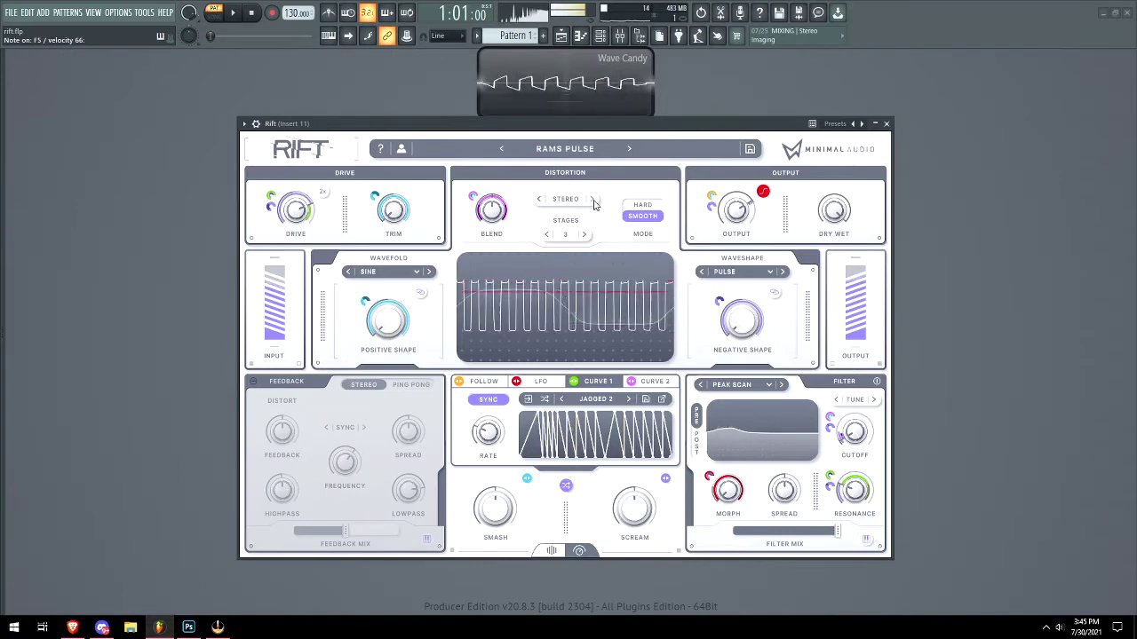
click(630, 149)
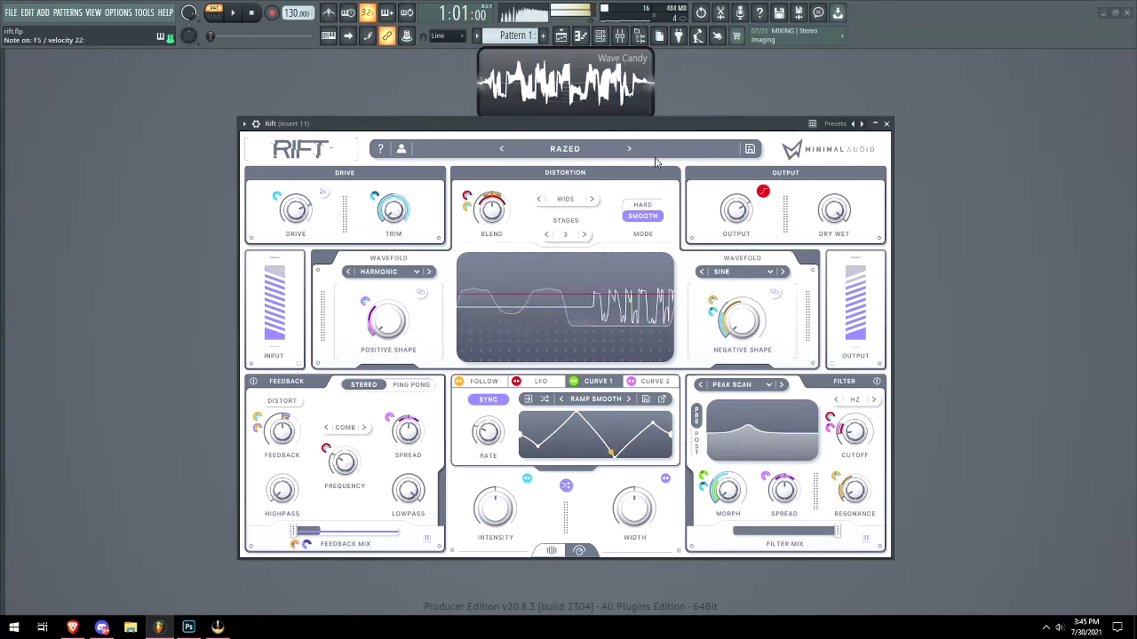
click(627, 146)
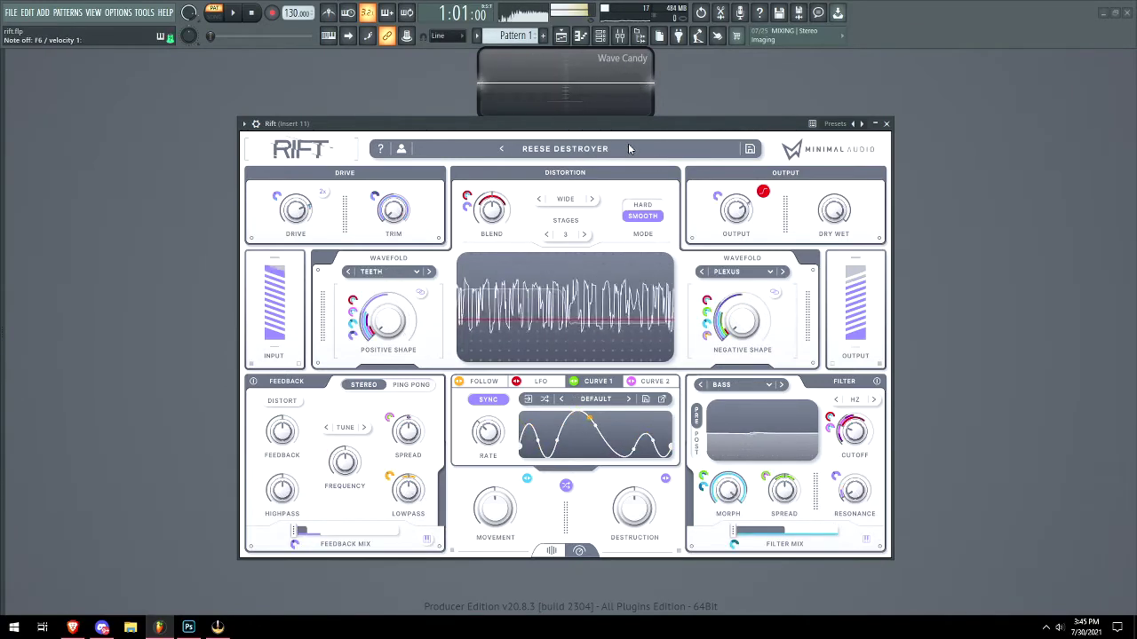
click(628, 147)
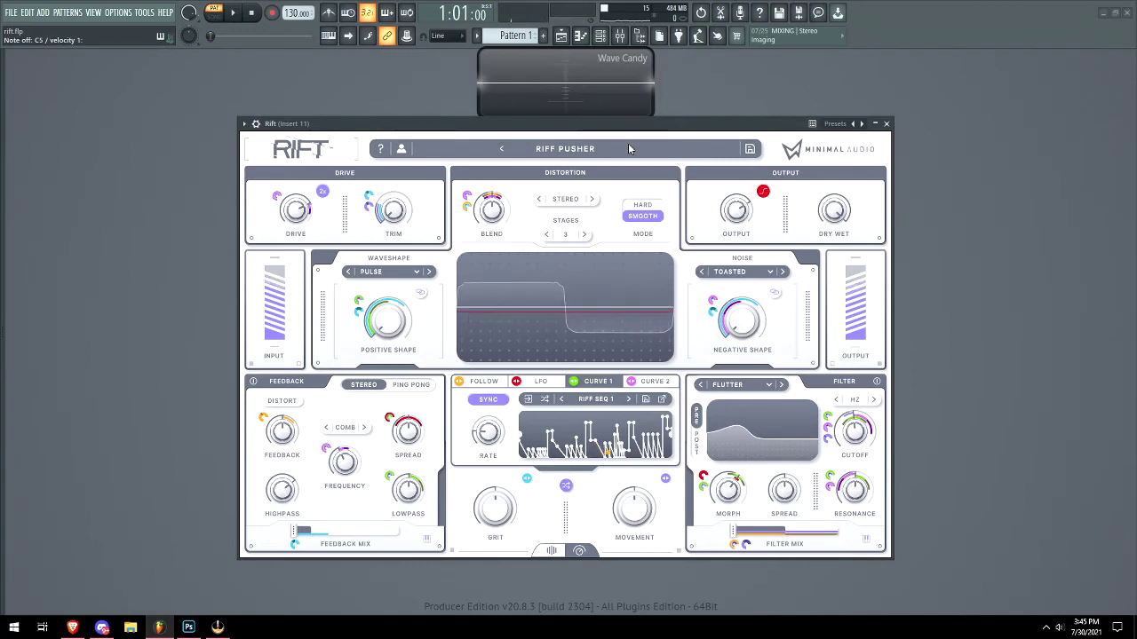
Advance Insert 11's Rift through Scalpel to the SLAM DONK preset.
click(600, 36)
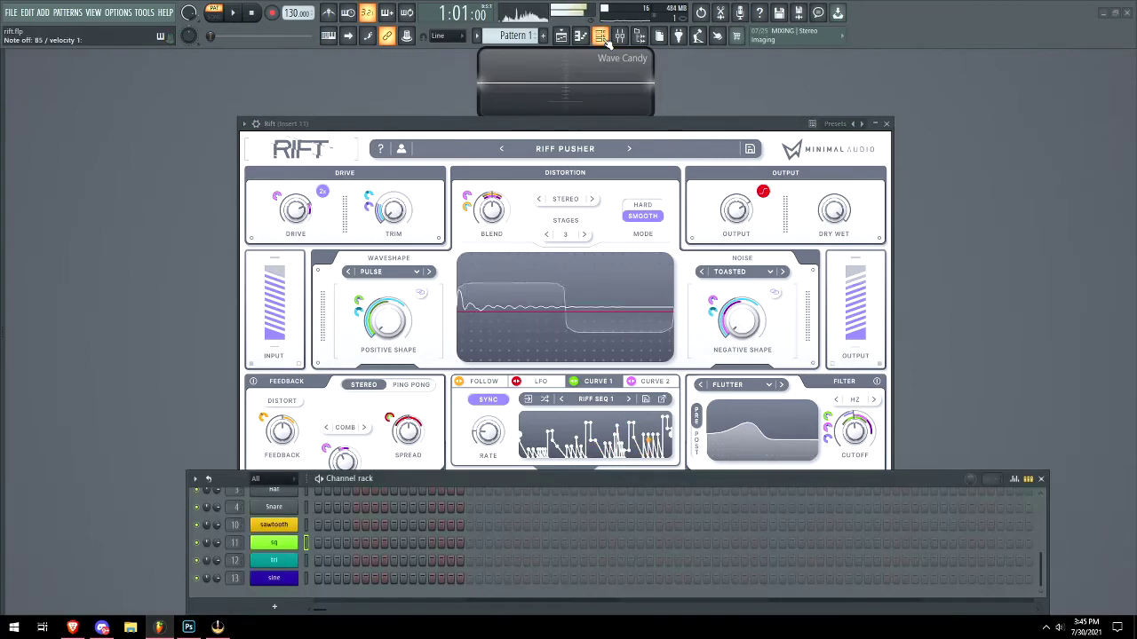
click(628, 149)
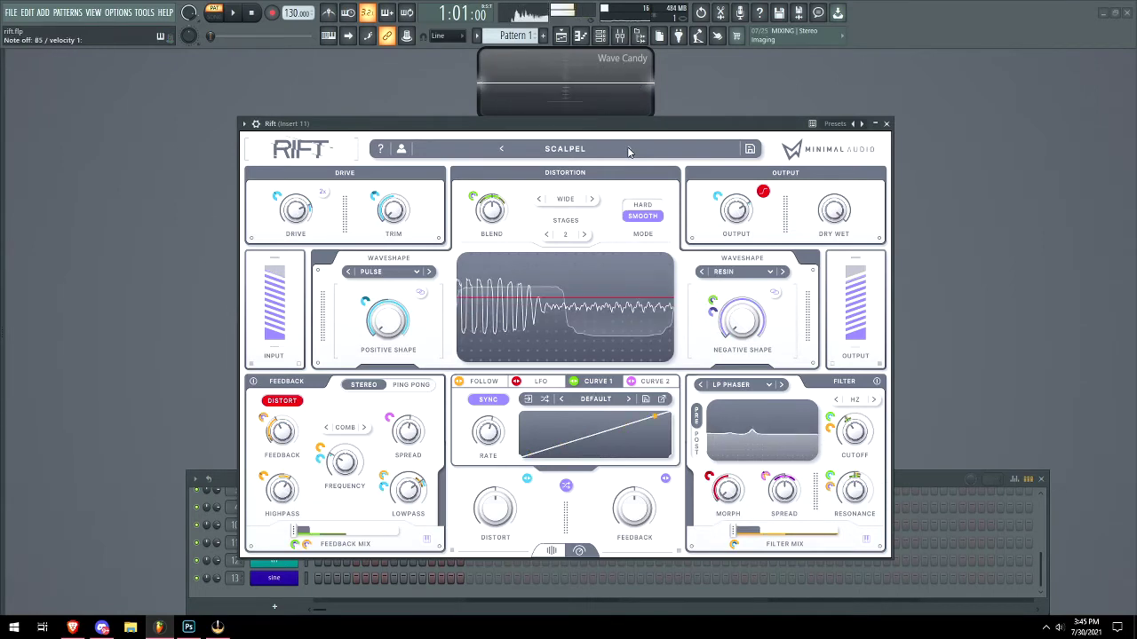
click(629, 149)
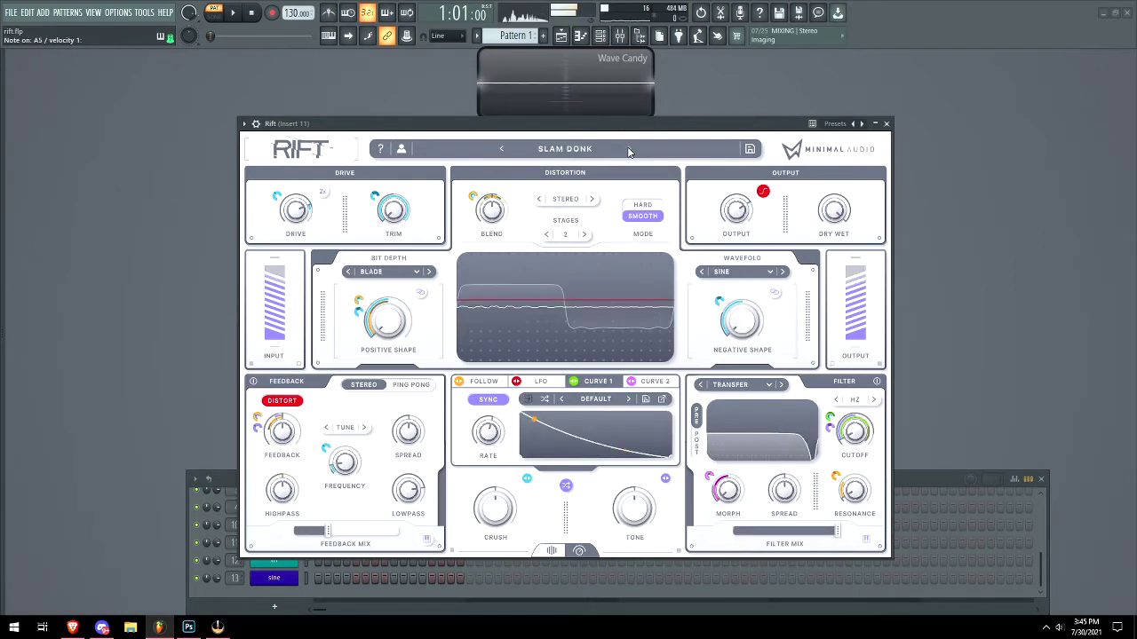
Open the tri channel's 3x Osc and piano roll, then scroll Insert 12 Rift's preset packs.
click(609, 34)
click(609, 35)
click(275, 561)
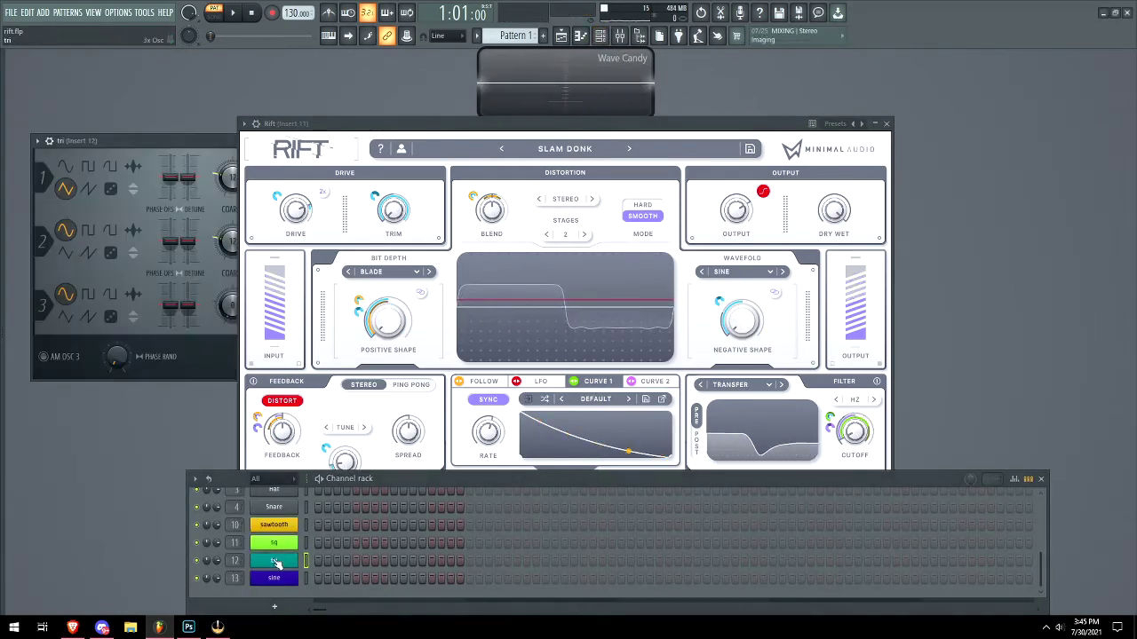
click(580, 35)
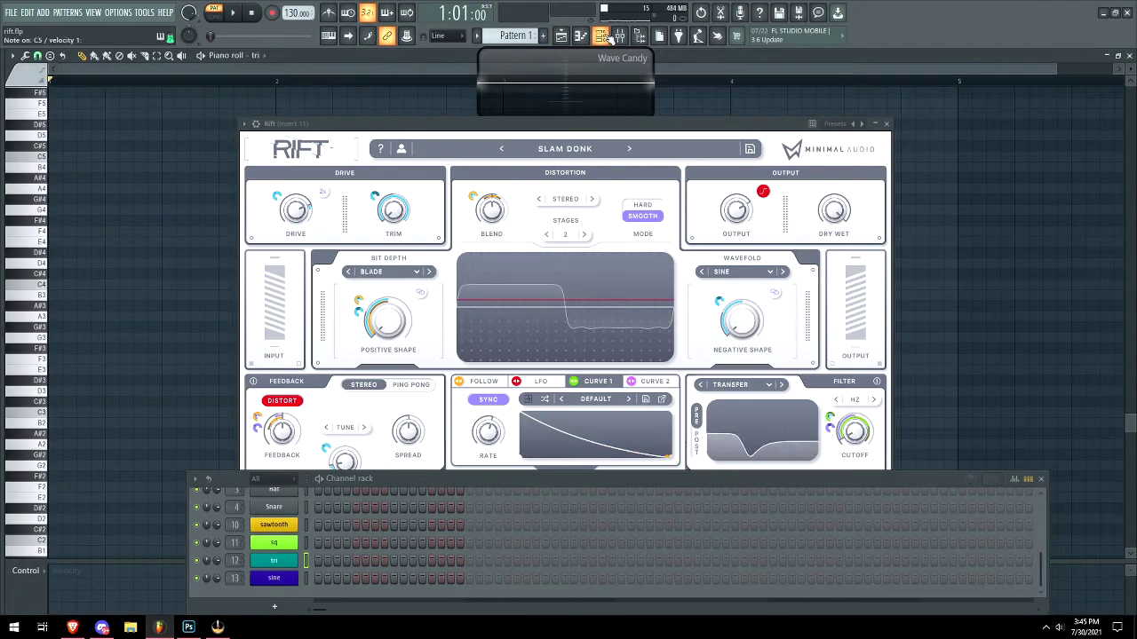
click(609, 35)
click(609, 34)
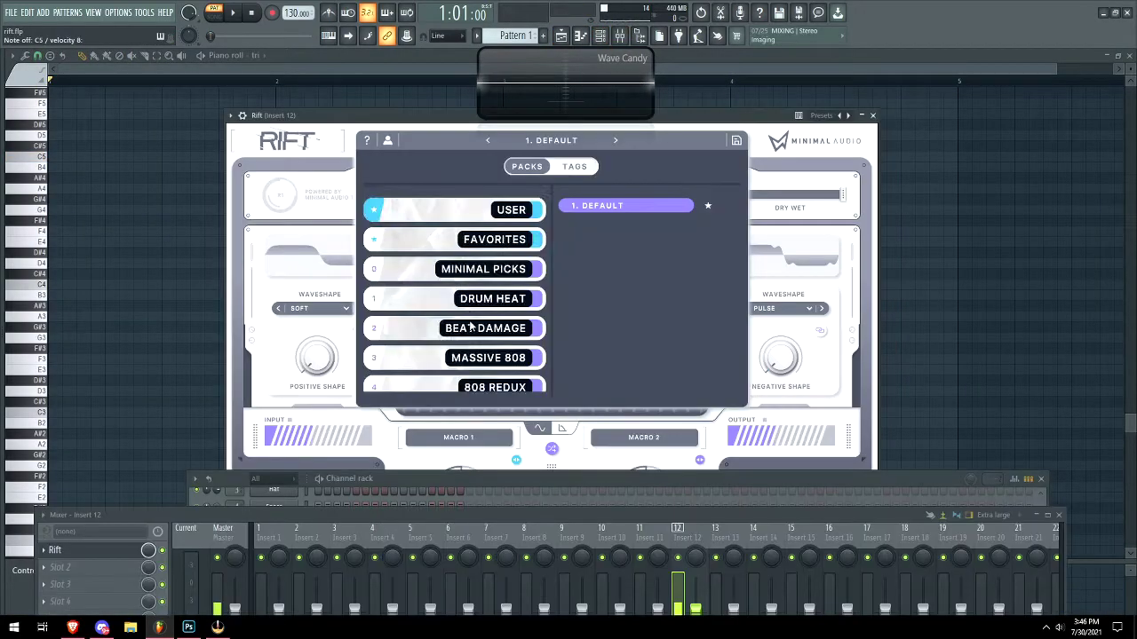
scroll(480, 342, down, 4)
Load BINARY CLOUDS from the PAD EXPANSE pack and close the preset browser.
click(484, 320)
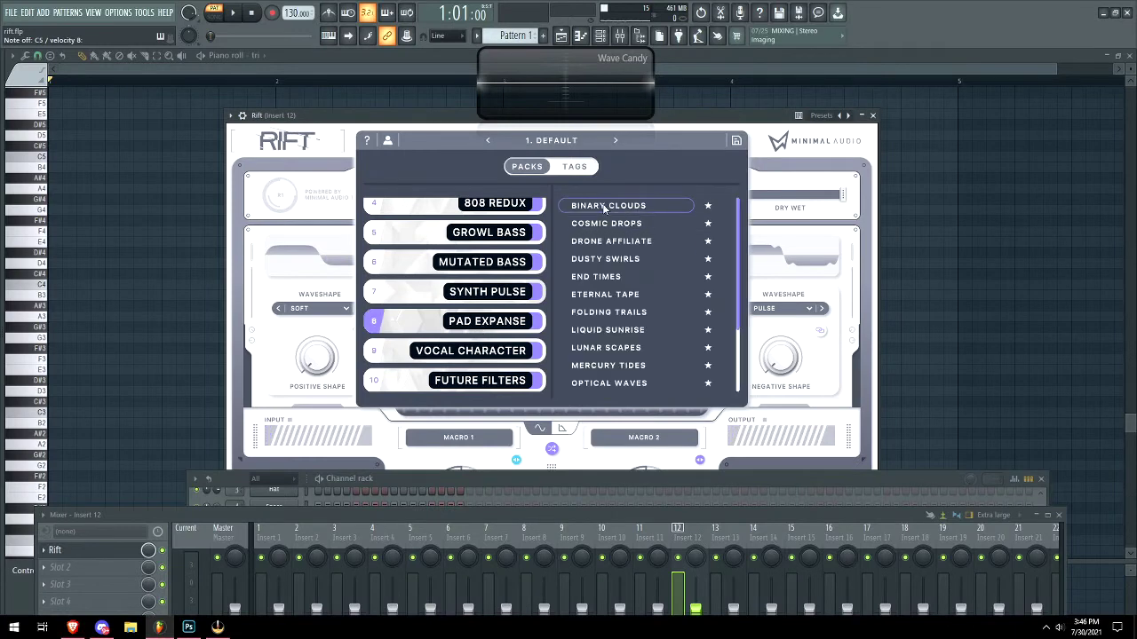
click(611, 205)
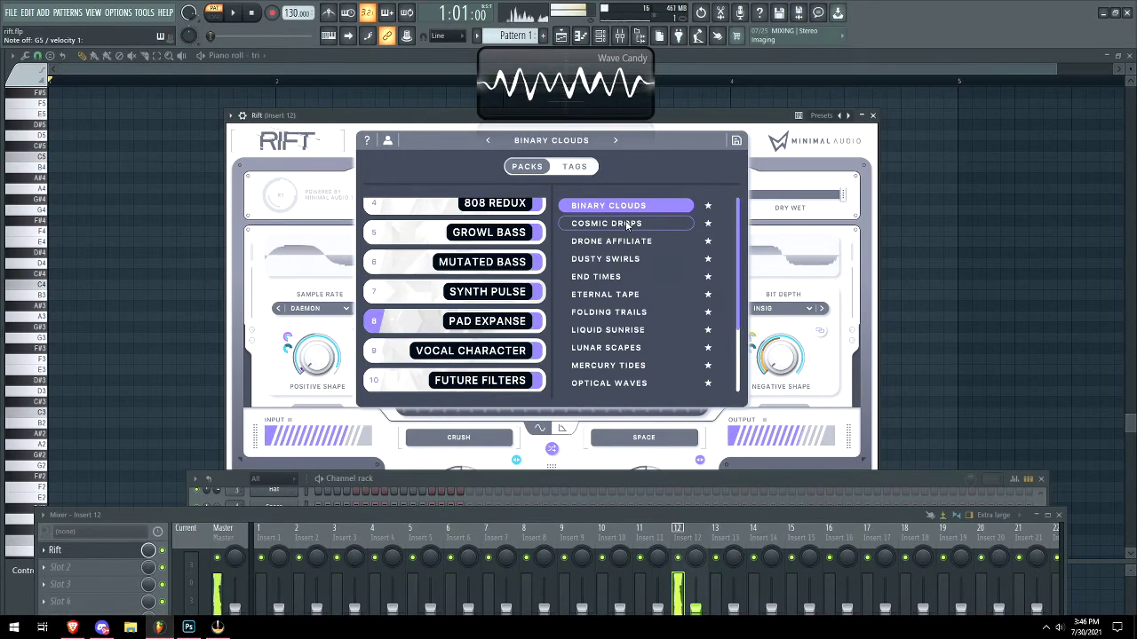
scroll(424, 335, down, 1)
scroll(424, 335, down, 2)
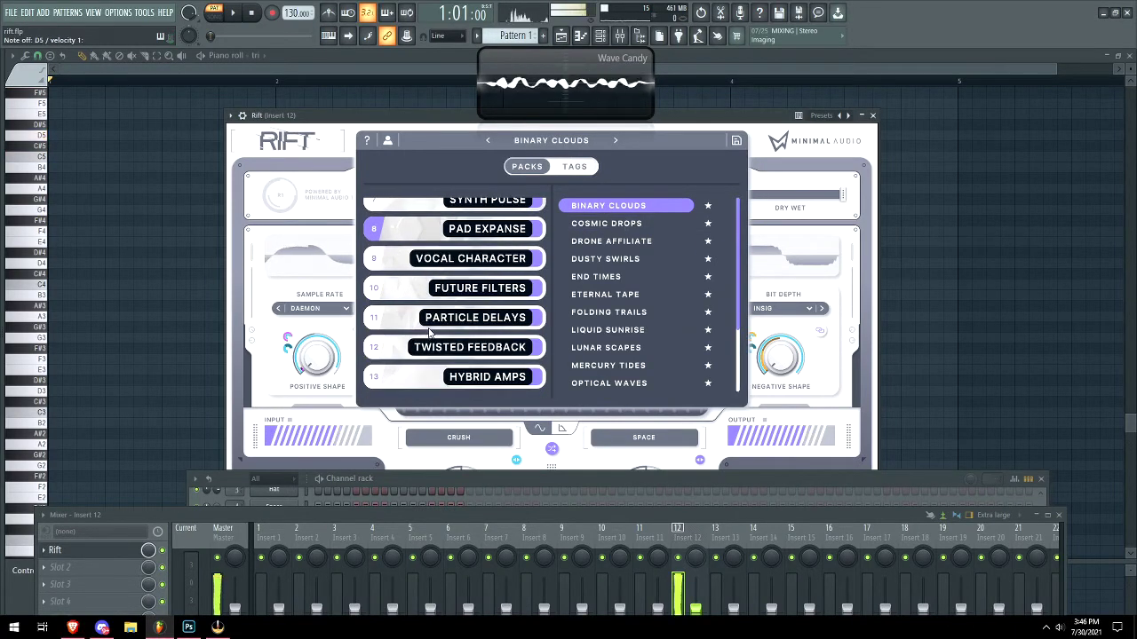
click(595, 142)
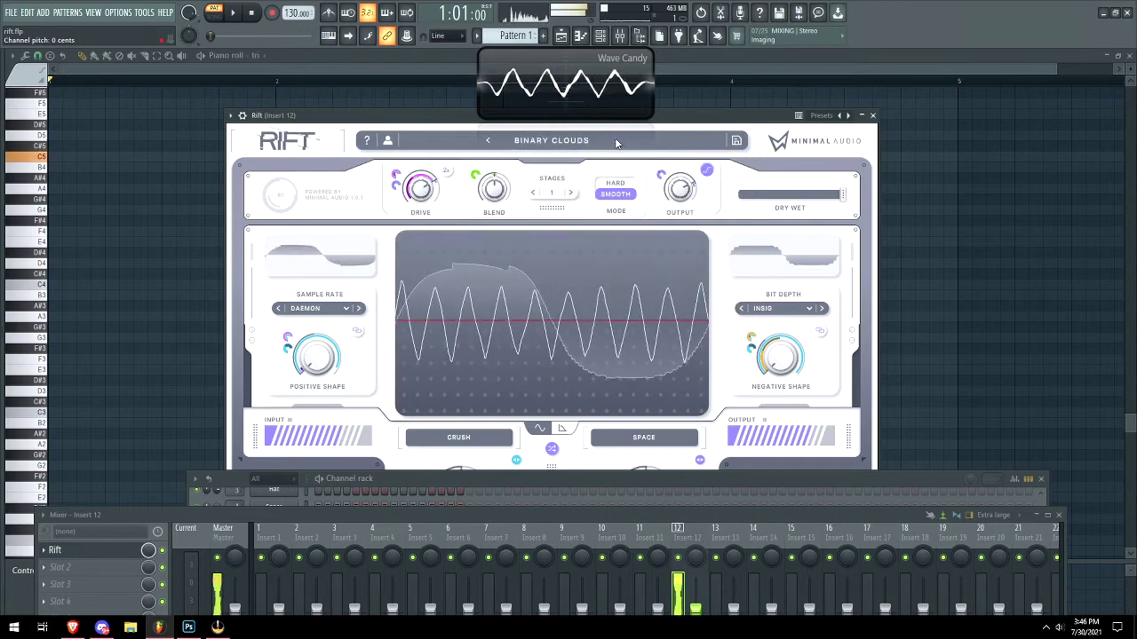
Step through Cosmic Drops and Drone Affiliate to DUSTY SWIRLS, closing the channel list and mixer, then expand Rift.
click(615, 141)
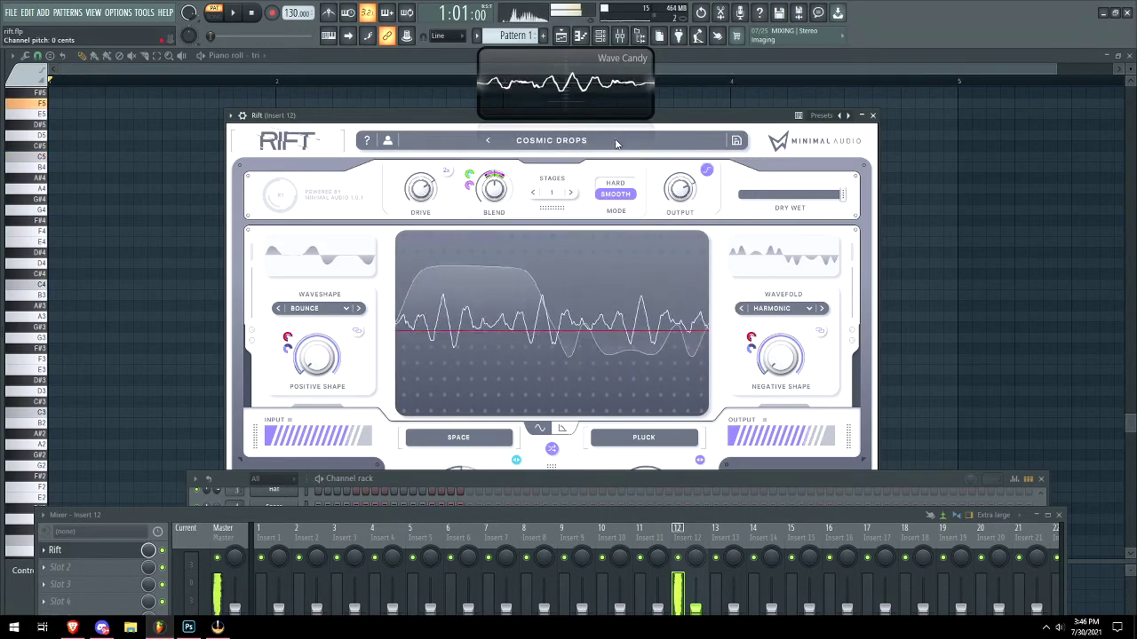
click(615, 140)
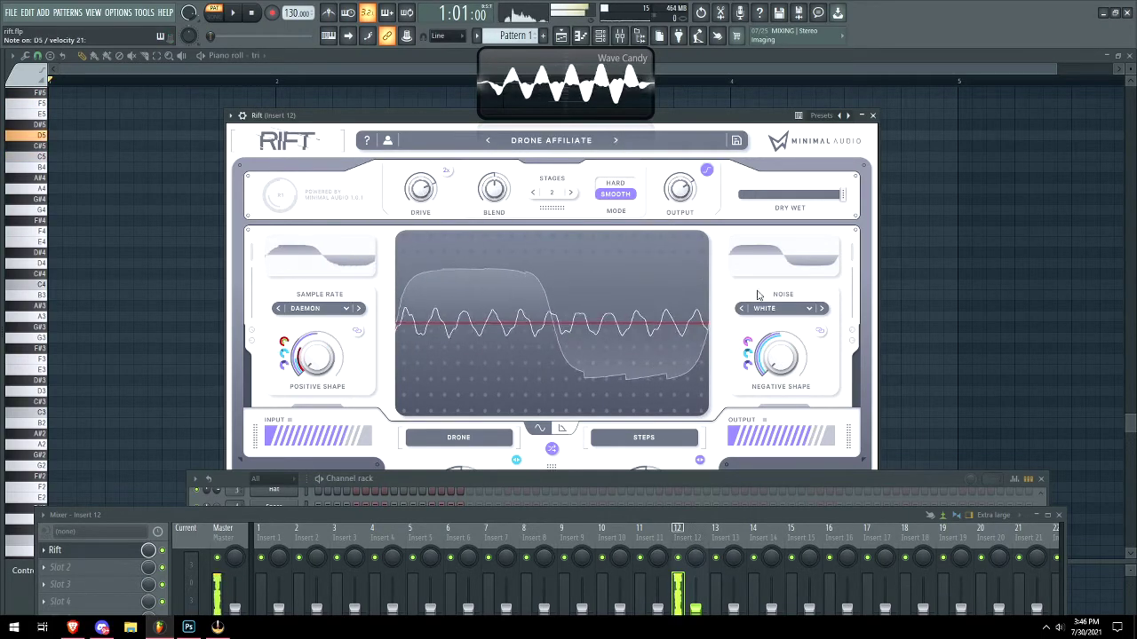
click(1041, 479)
click(1058, 515)
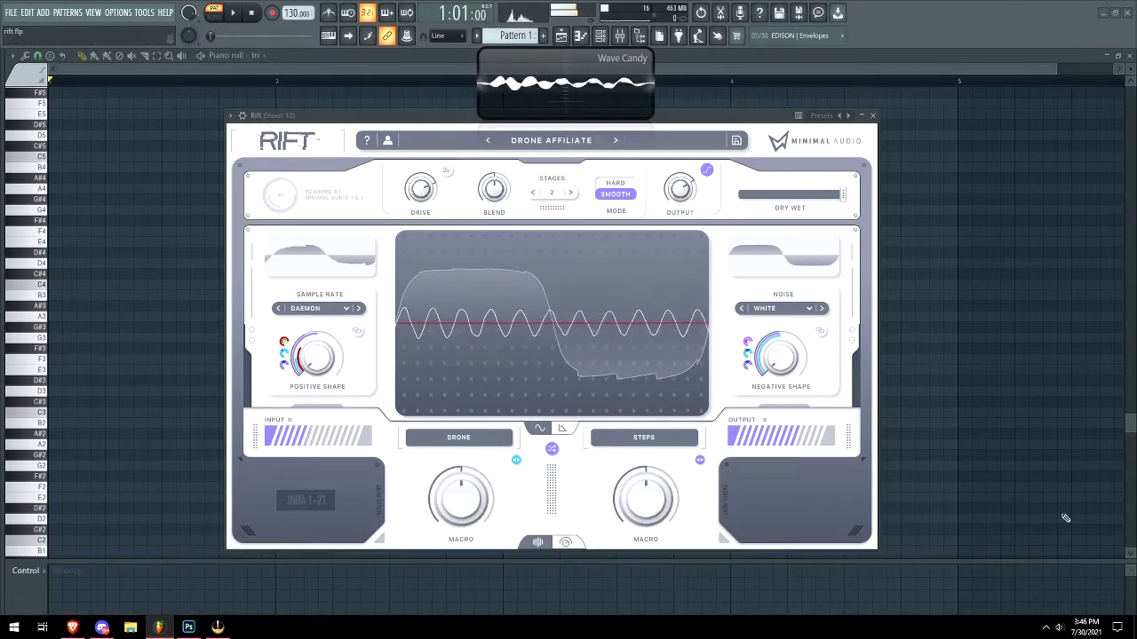
click(615, 140)
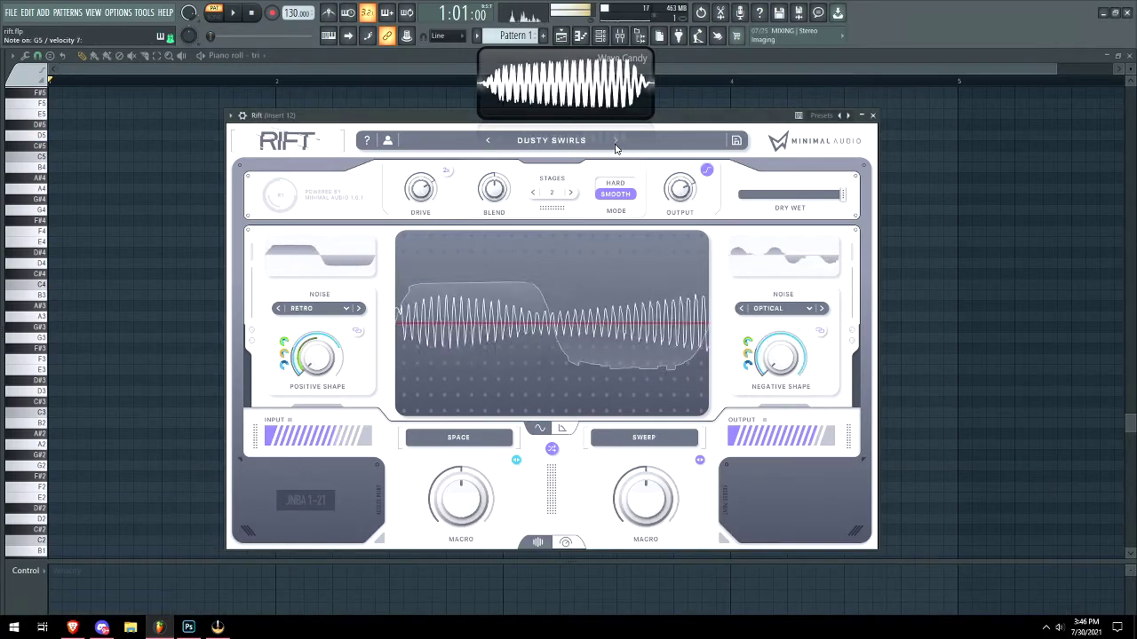
click(567, 546)
Step Rift from End Times through Eternal Tape, Folding Trails, Liquid Sunrise, Lunar Scapes, Mercury Tides, Silicon Blade, Sleep State to Solinas Light.
click(615, 140)
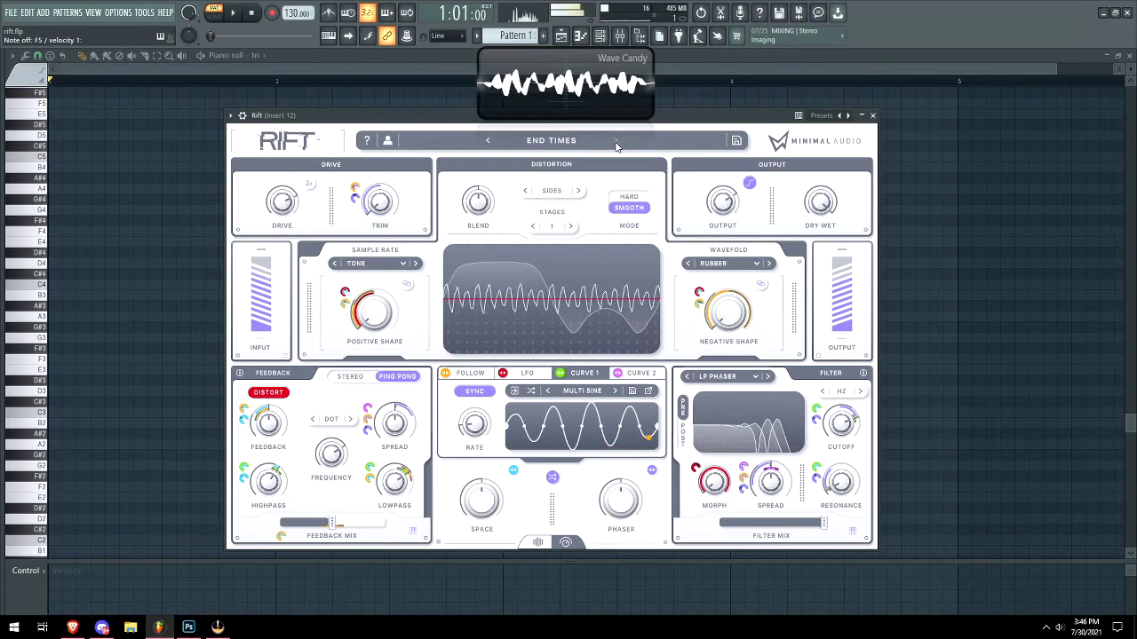
click(615, 142)
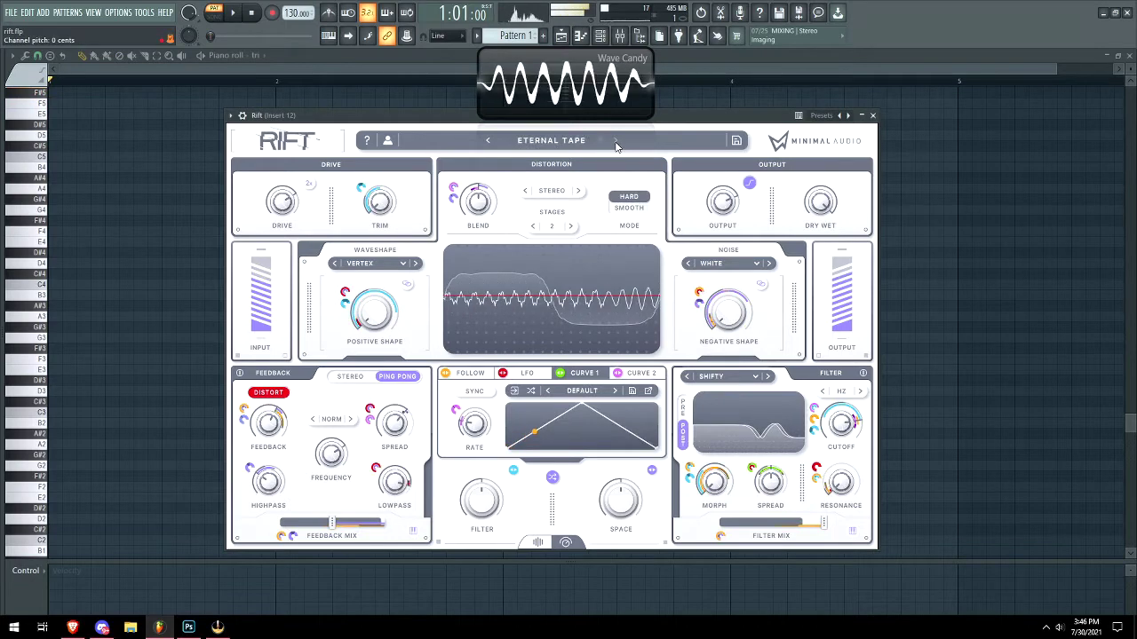
click(616, 141)
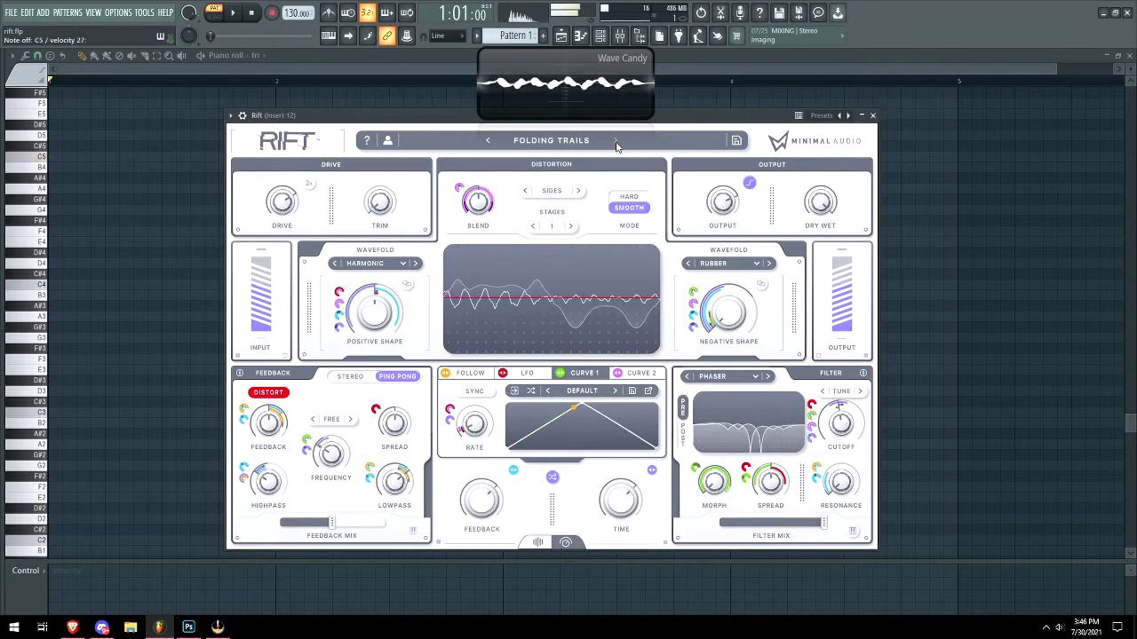
click(615, 142)
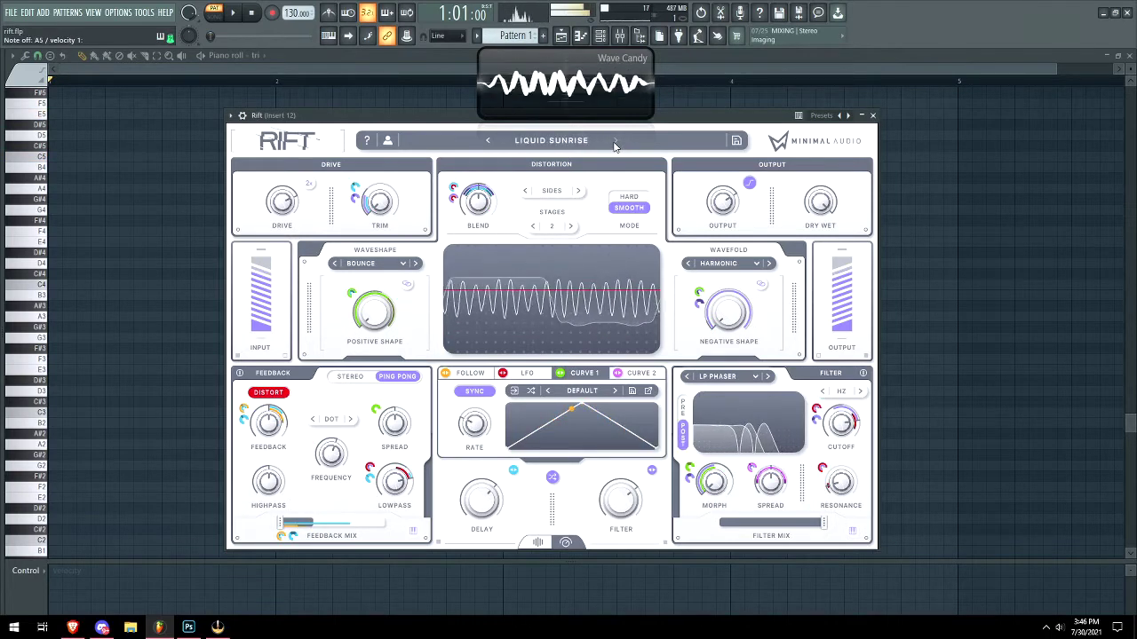
click(615, 142)
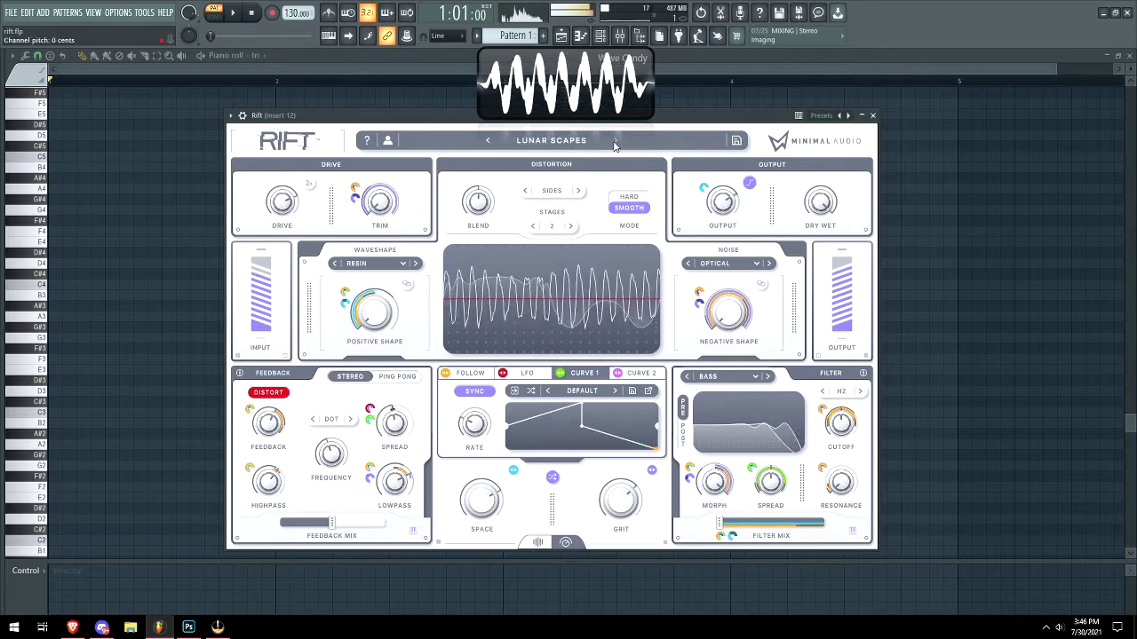
click(616, 142)
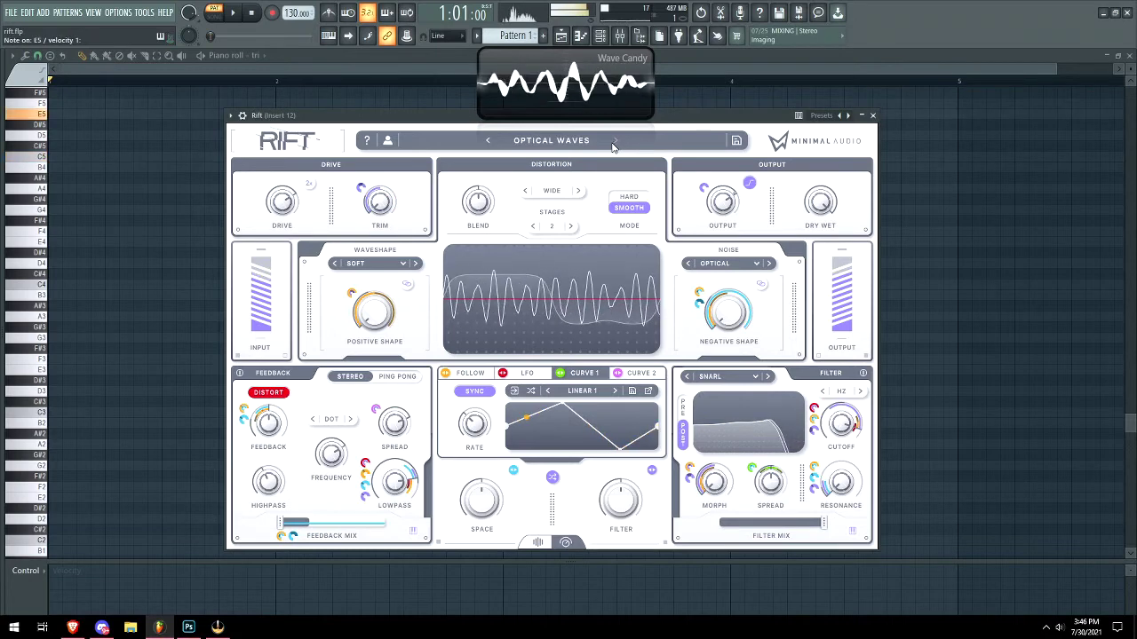
click(615, 143)
click(618, 142)
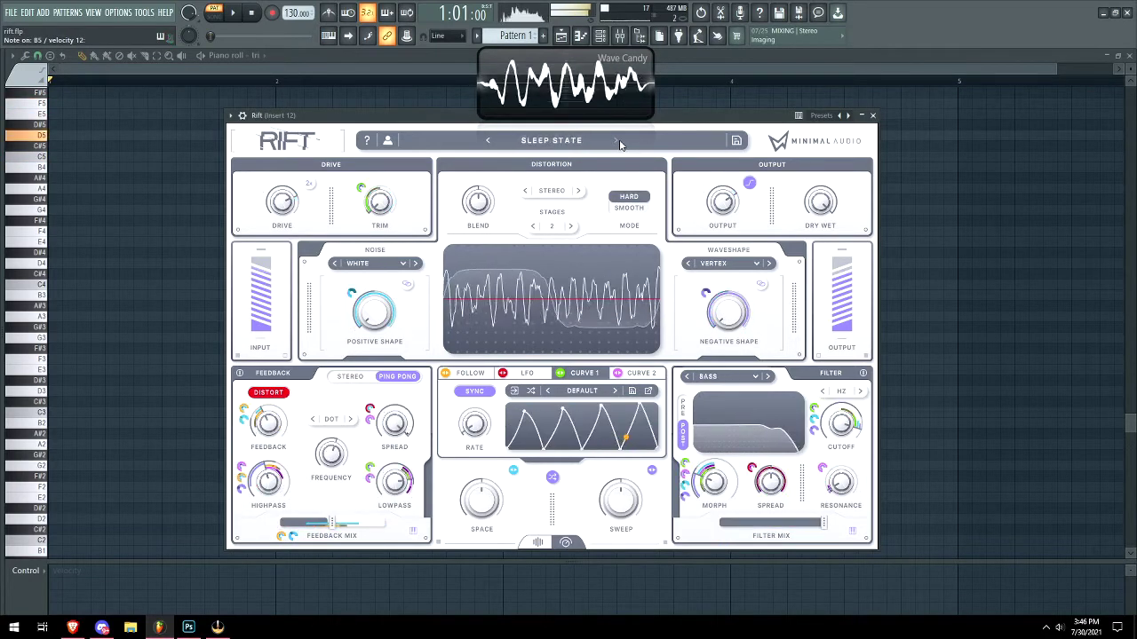
click(618, 142)
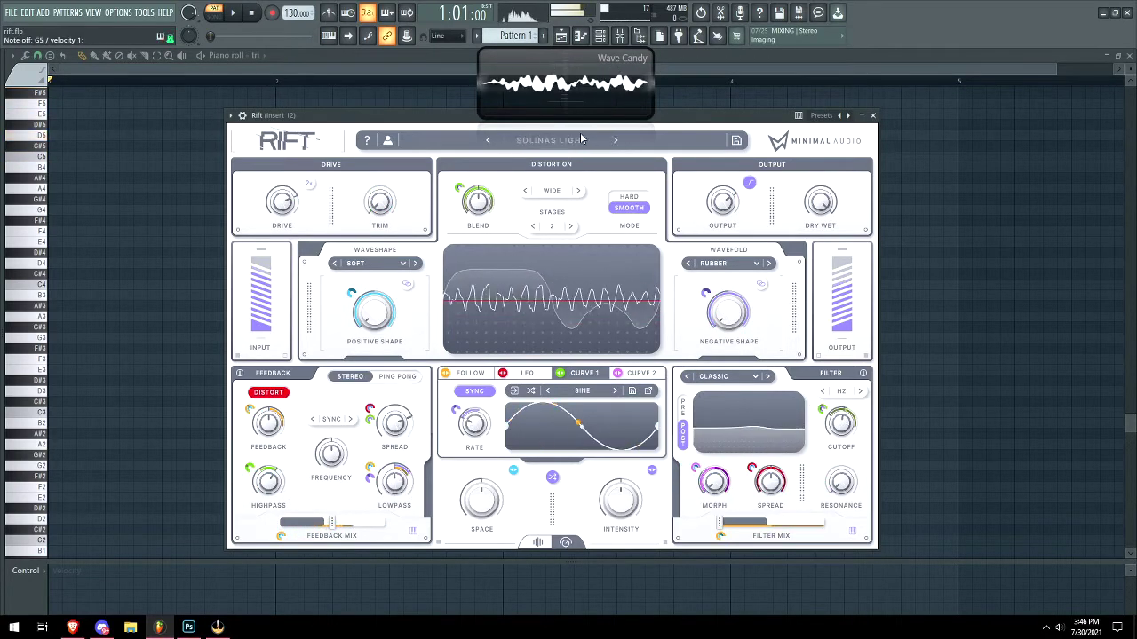
Try Static Waves and Dirty Metal, settle on Future Filters' Phase Flutter, then show the channel rack with F6.
click(581, 139)
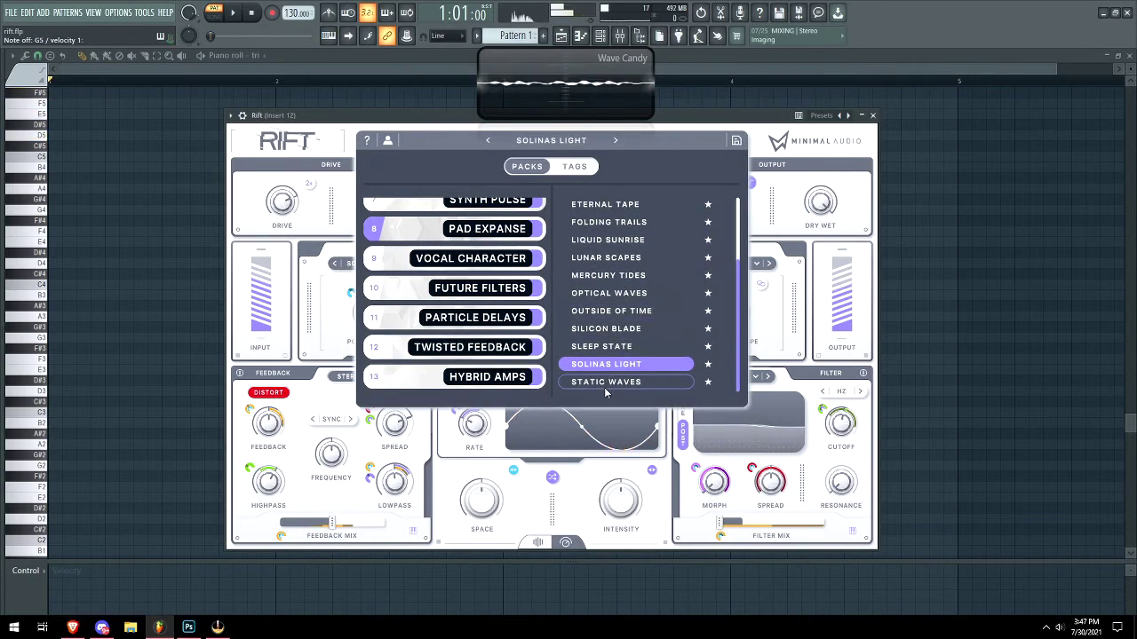
click(606, 382)
click(540, 258)
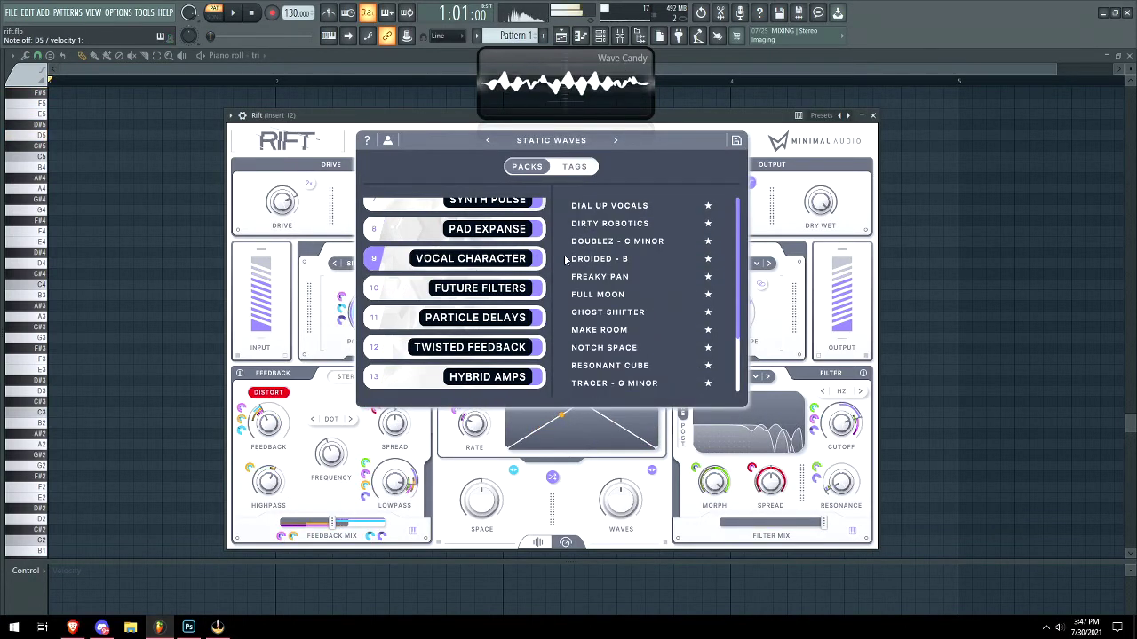
click(451, 297)
click(641, 259)
scroll(609, 318, down, 3)
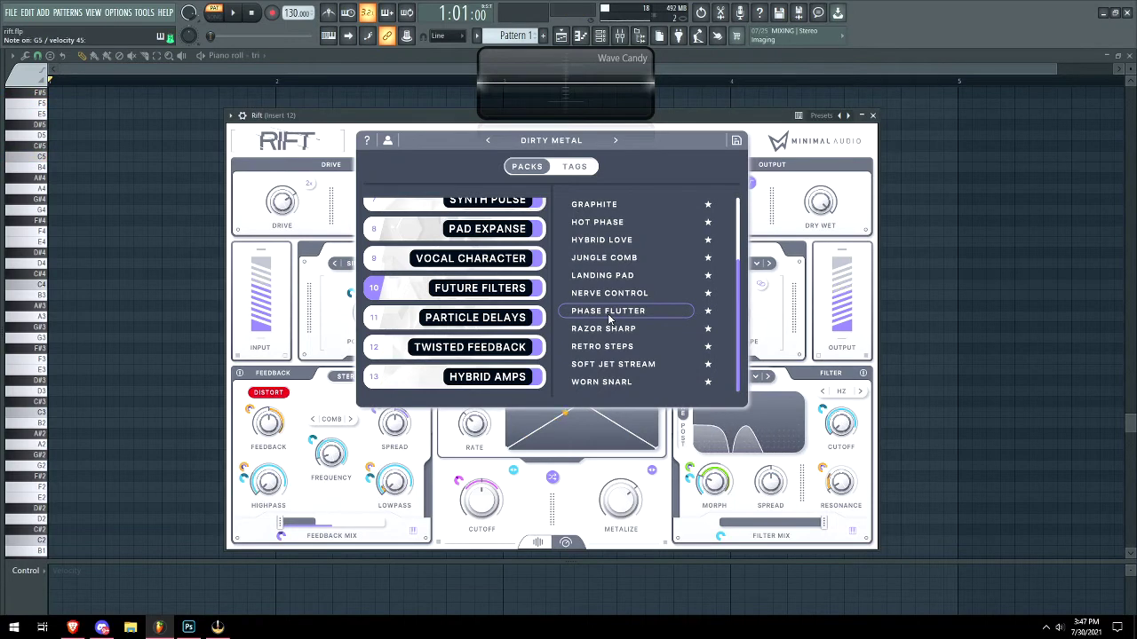
click(609, 313)
key(F6)
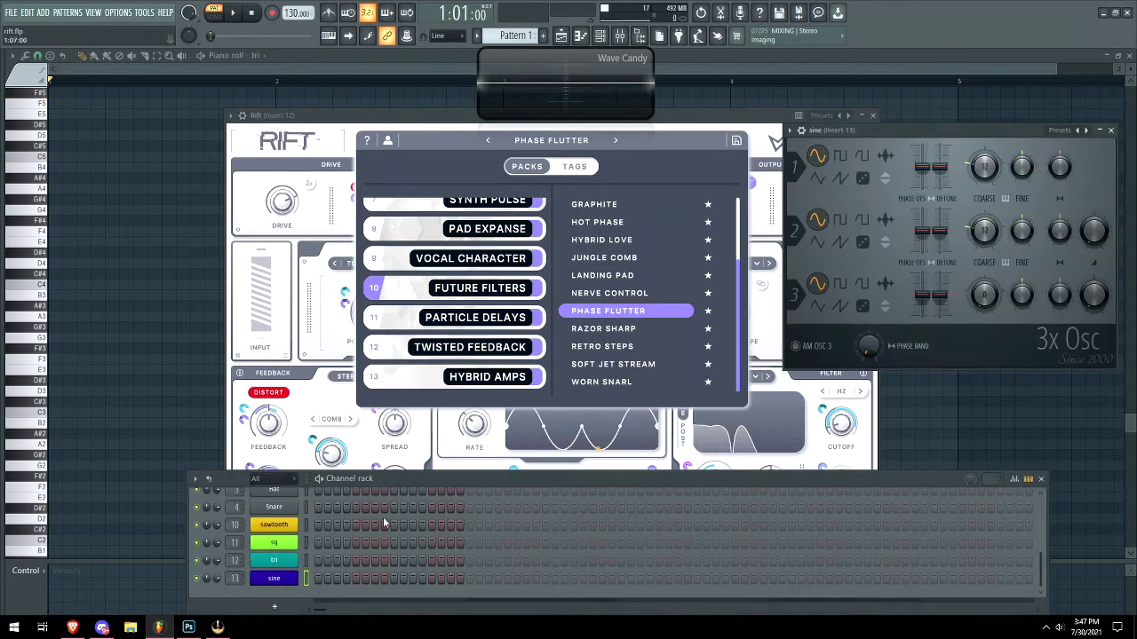
Close insert 12's Rift and open the Rift on insert 13, closing the mixer, channel rack and sine 3x Osc.
click(761, 116)
click(872, 115)
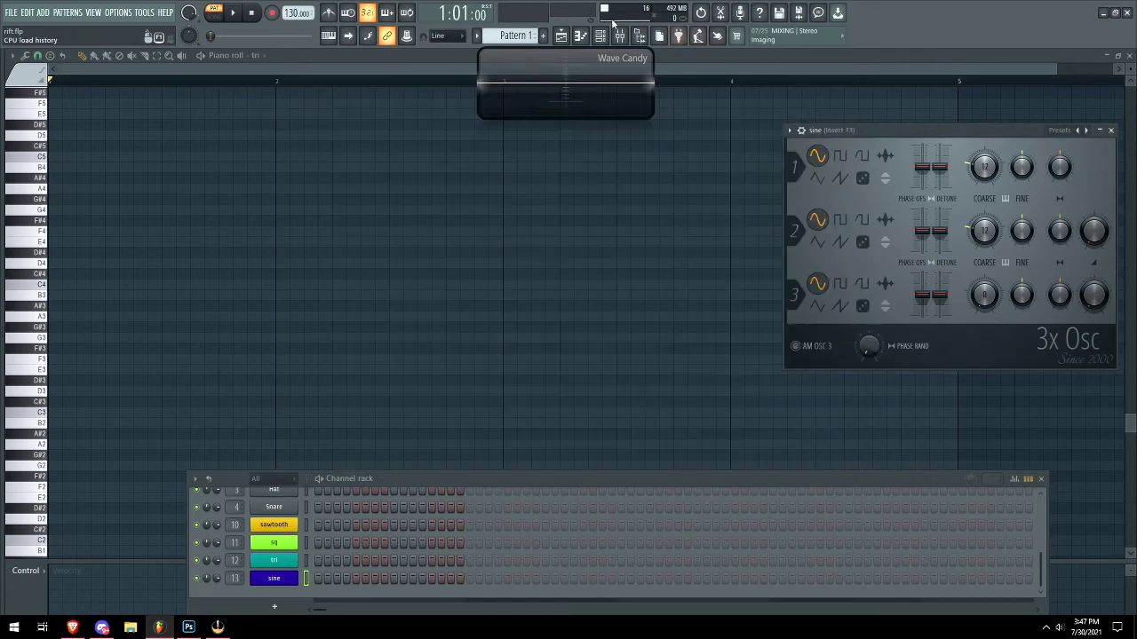
click(604, 36)
click(604, 36)
click(622, 35)
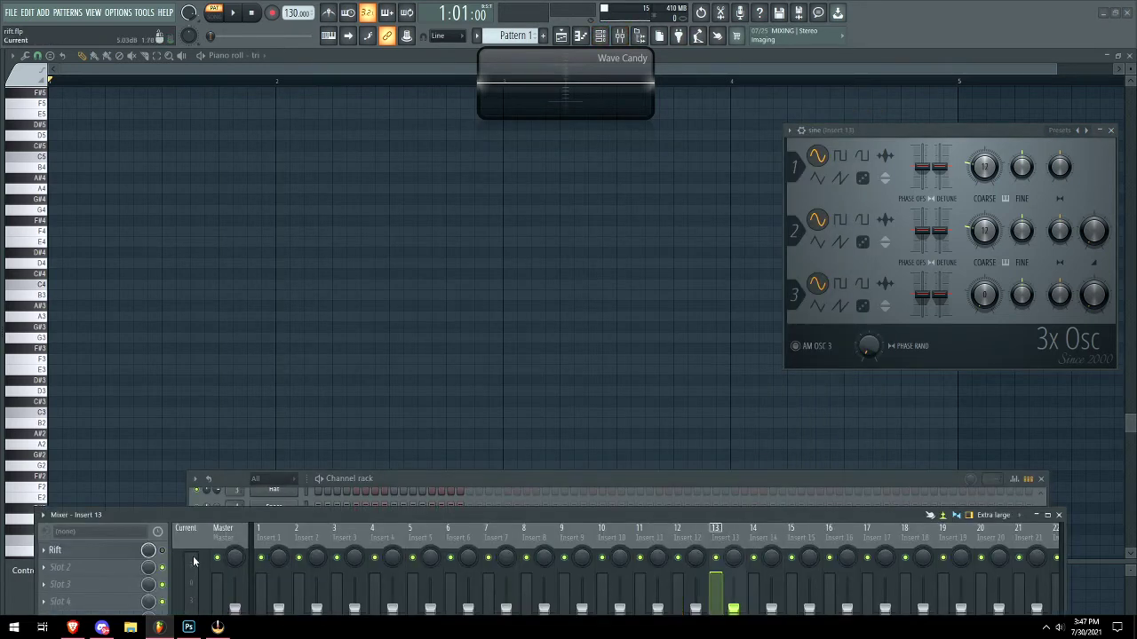
click(116, 551)
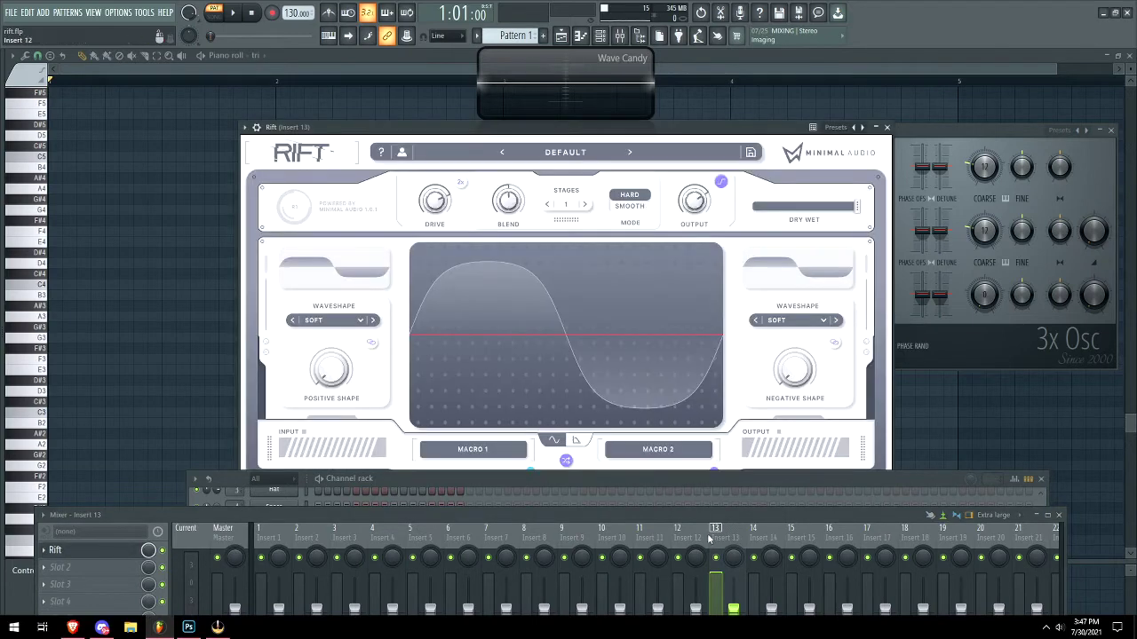
click(1040, 478)
click(1057, 515)
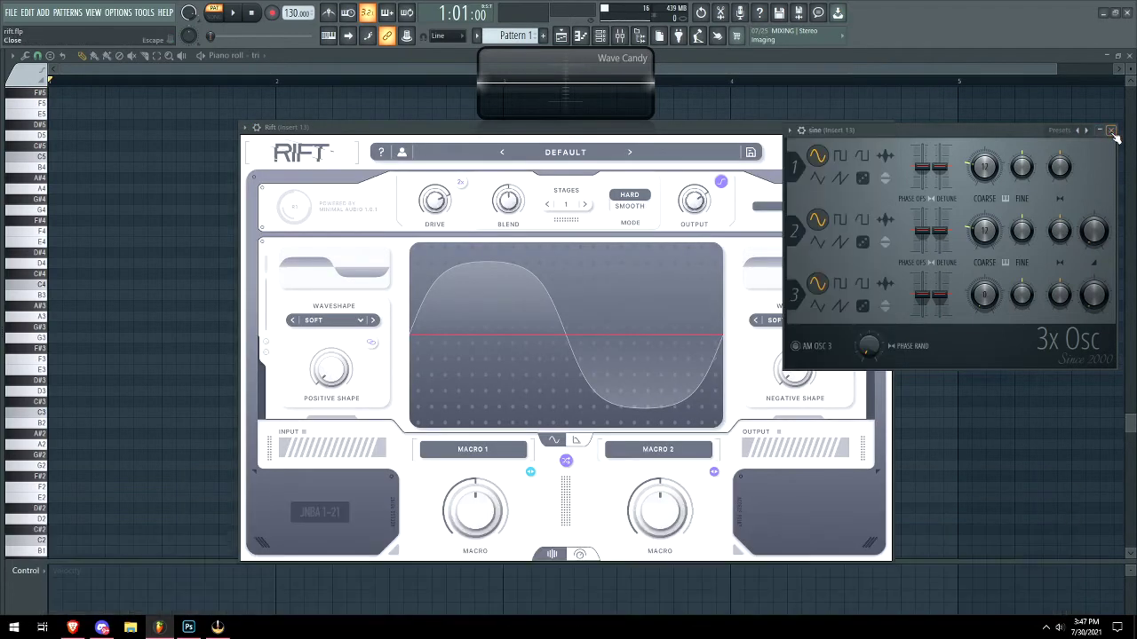
click(1110, 130)
Browse Retro Grit, try Simple Resonators' Resonator - F Minor and Simple Distortion's Clip Juicy.
click(586, 153)
scroll(472, 307, down, 5)
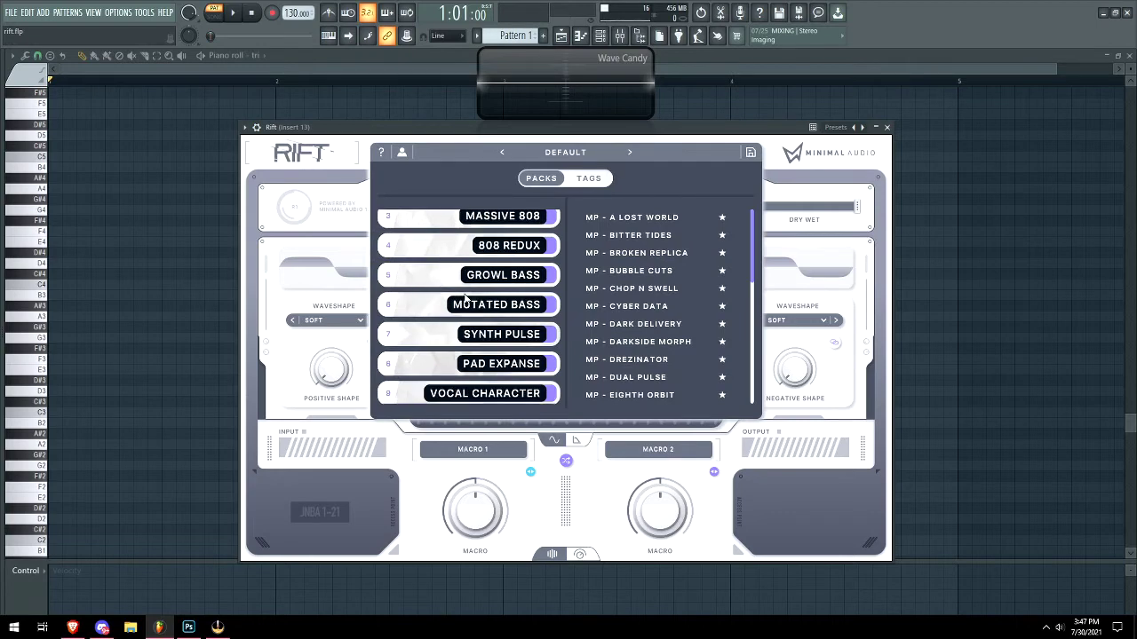
scroll(472, 306, down, 4)
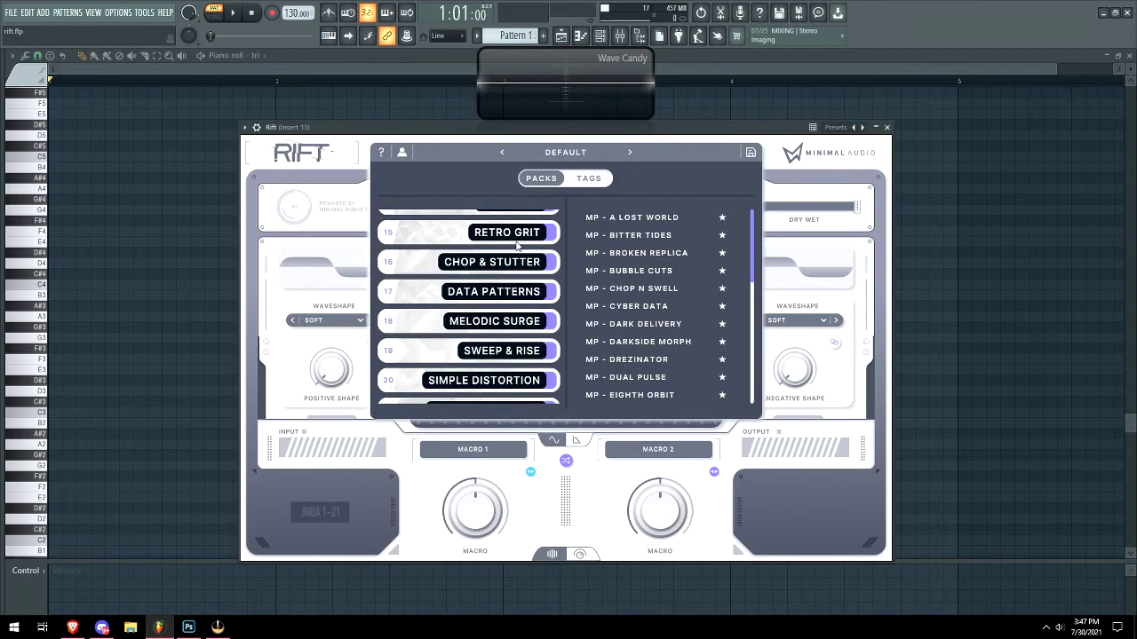
click(516, 240)
scroll(511, 329, down, 3)
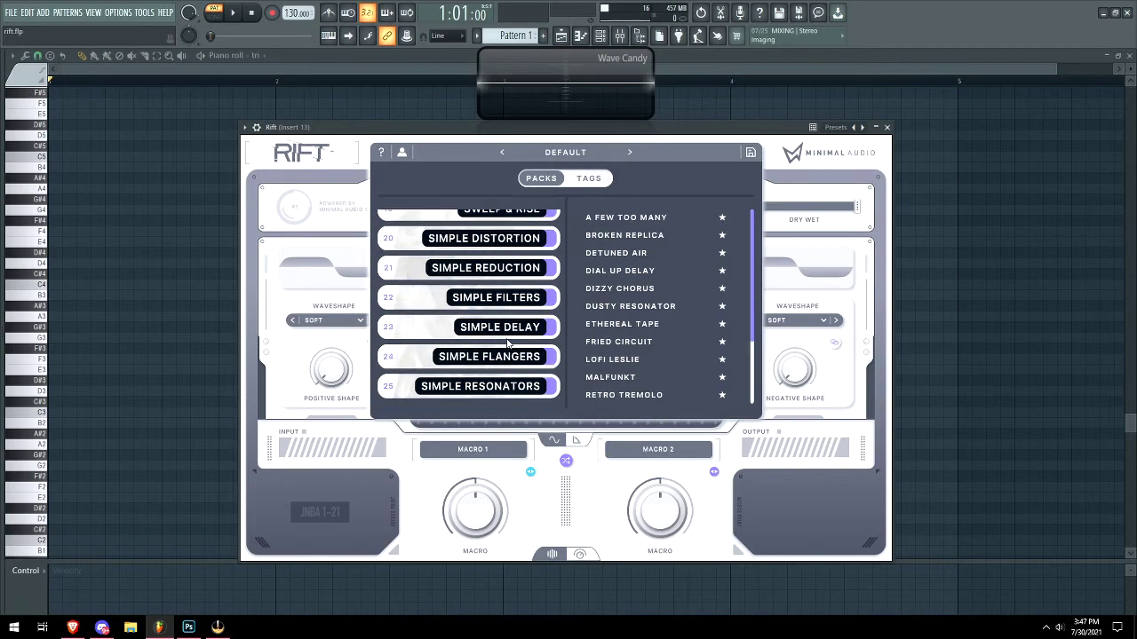
click(491, 387)
click(636, 341)
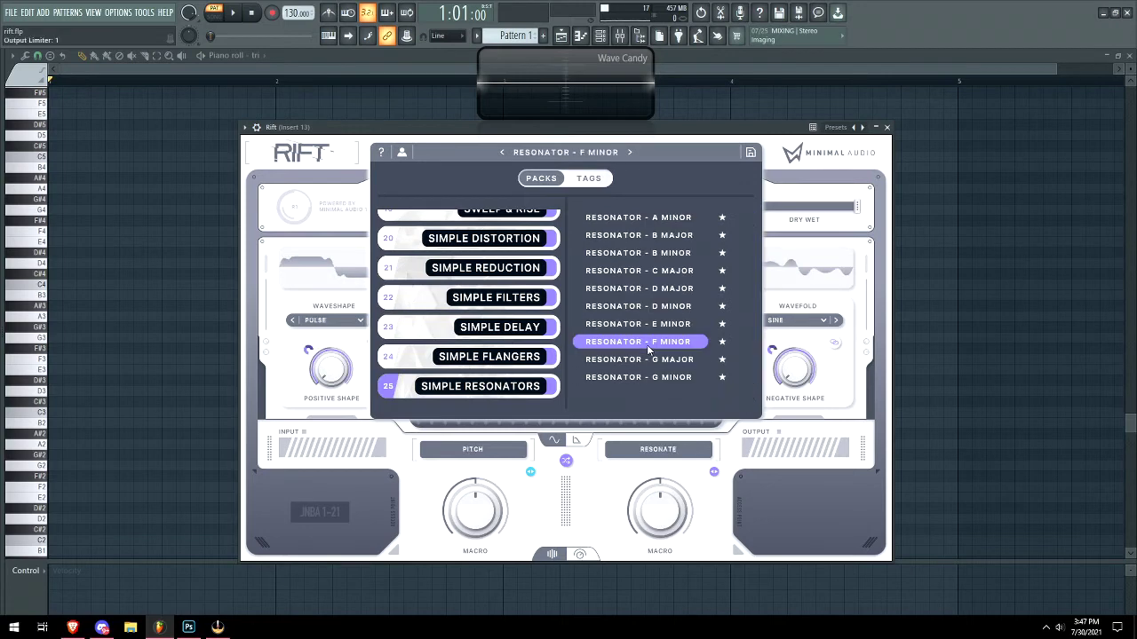
scroll(478, 342, up, 3)
click(478, 342)
click(592, 306)
In the Growl Bass pack try Data Punk, Interceptor and Slam Donk, settling on Warg Bass.
scroll(484, 313, up, 2)
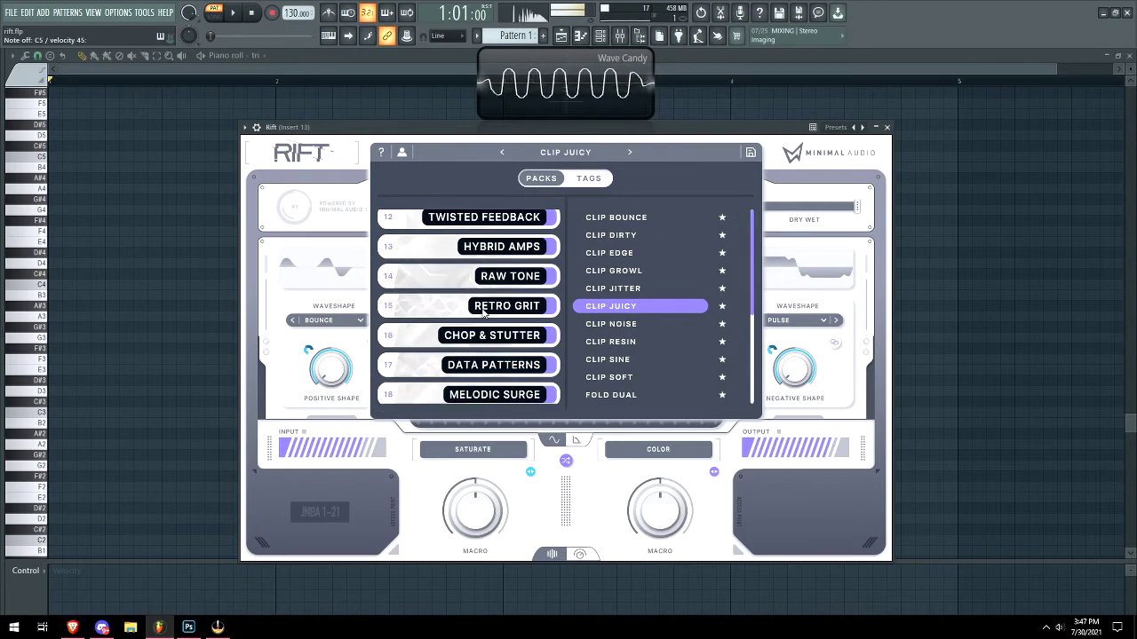
scroll(491, 334, up, 5)
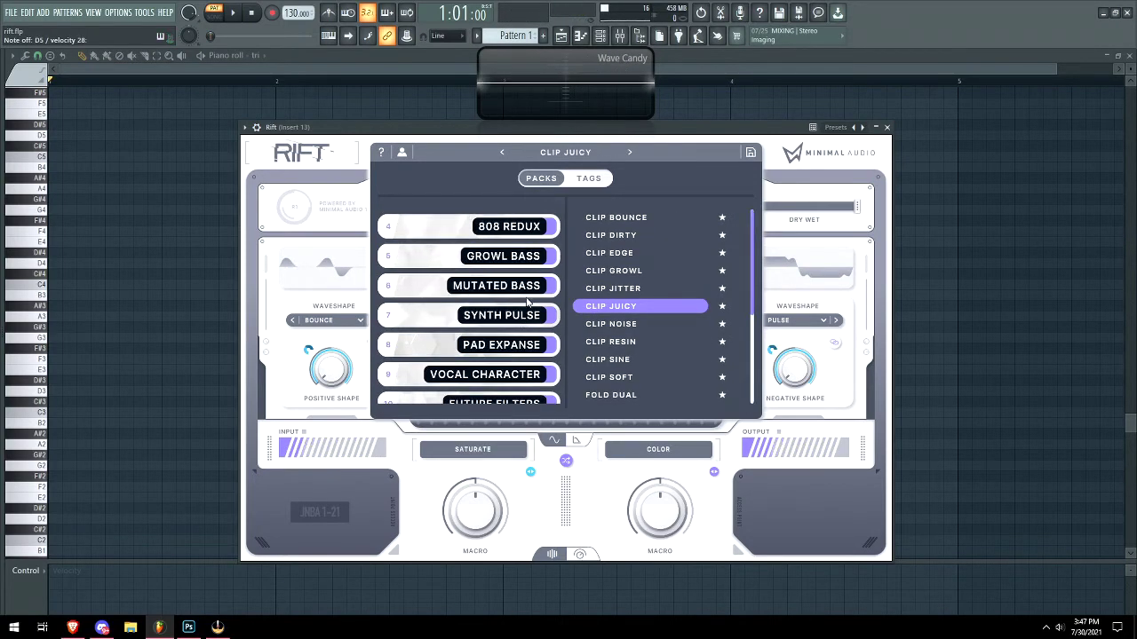
click(497, 315)
scroll(510, 311, up, 6)
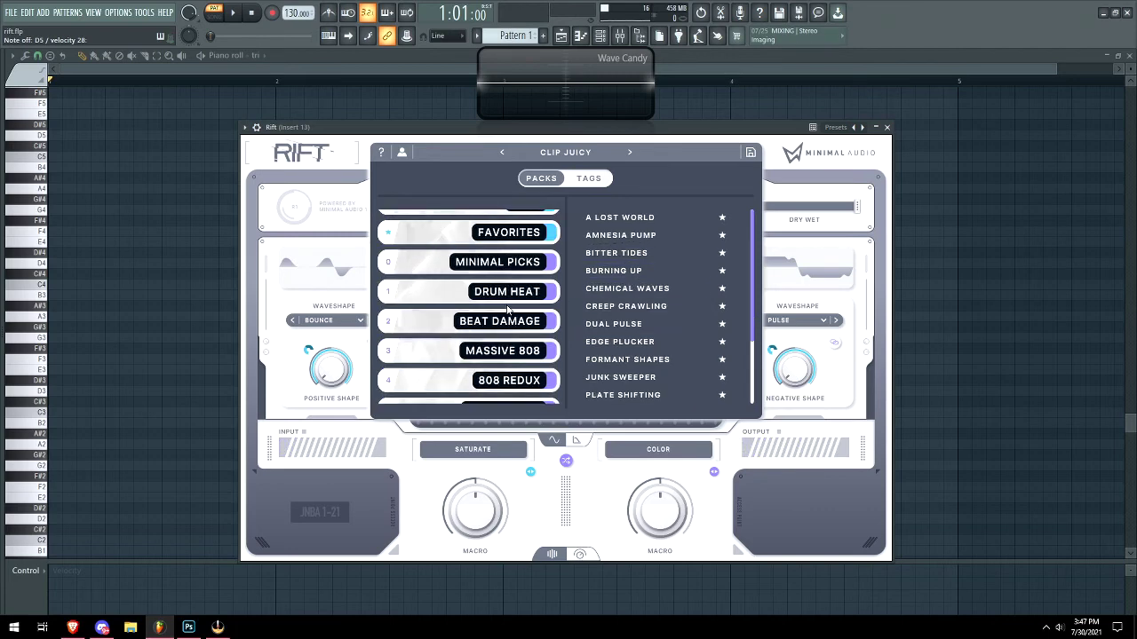
scroll(510, 312, down, 2)
scroll(512, 324, up, 1)
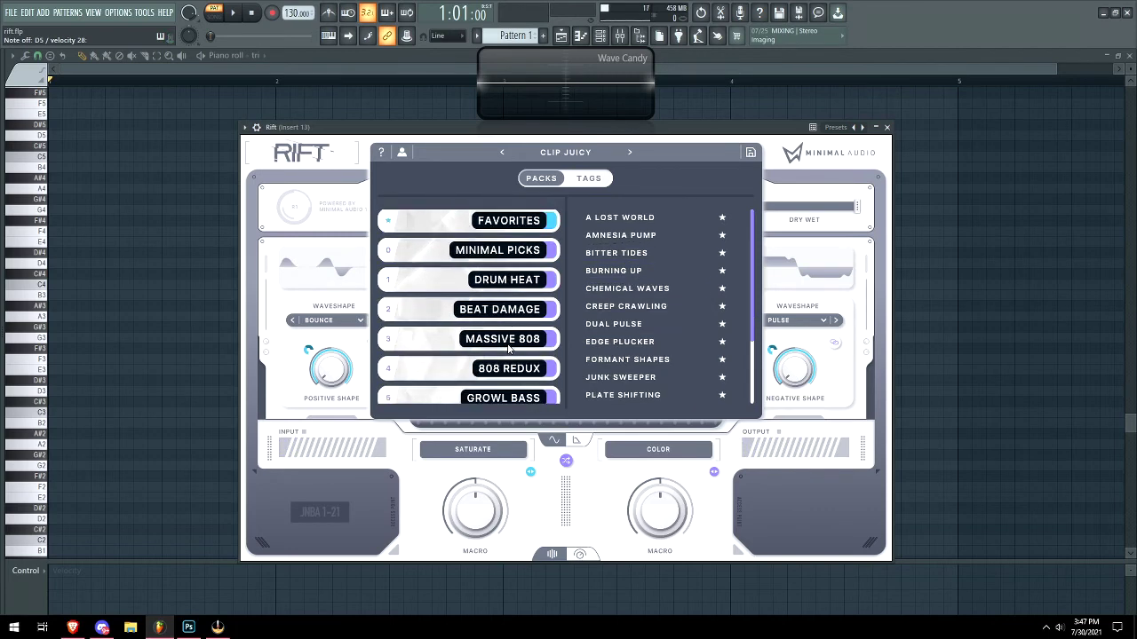
scroll(510, 342, down, 2)
click(506, 338)
click(639, 271)
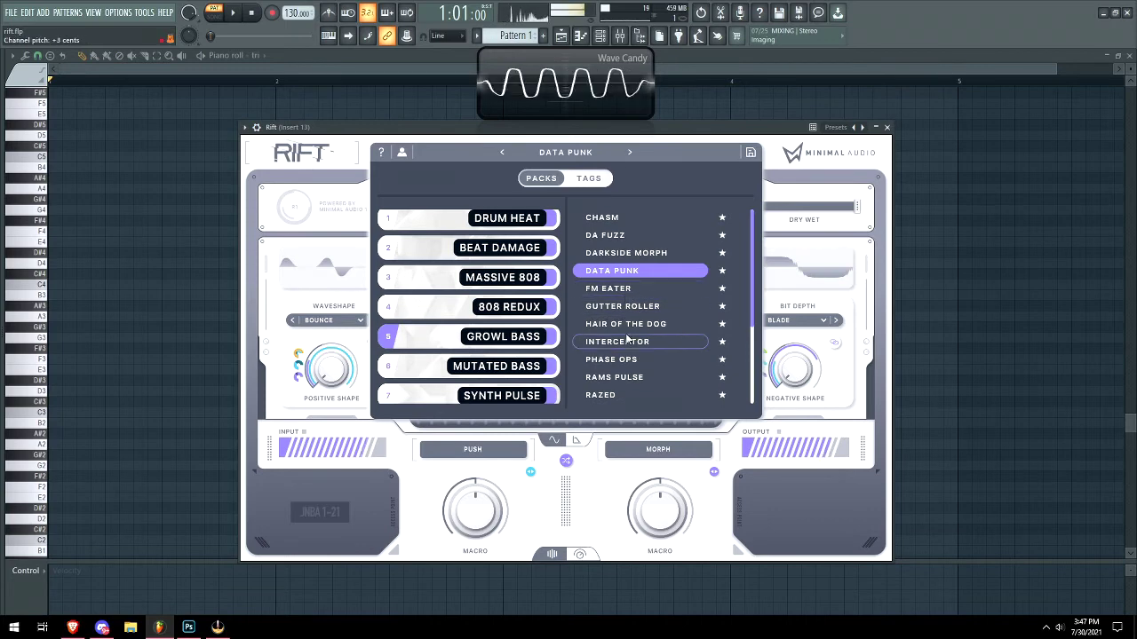
click(627, 341)
scroll(626, 341, down, 3)
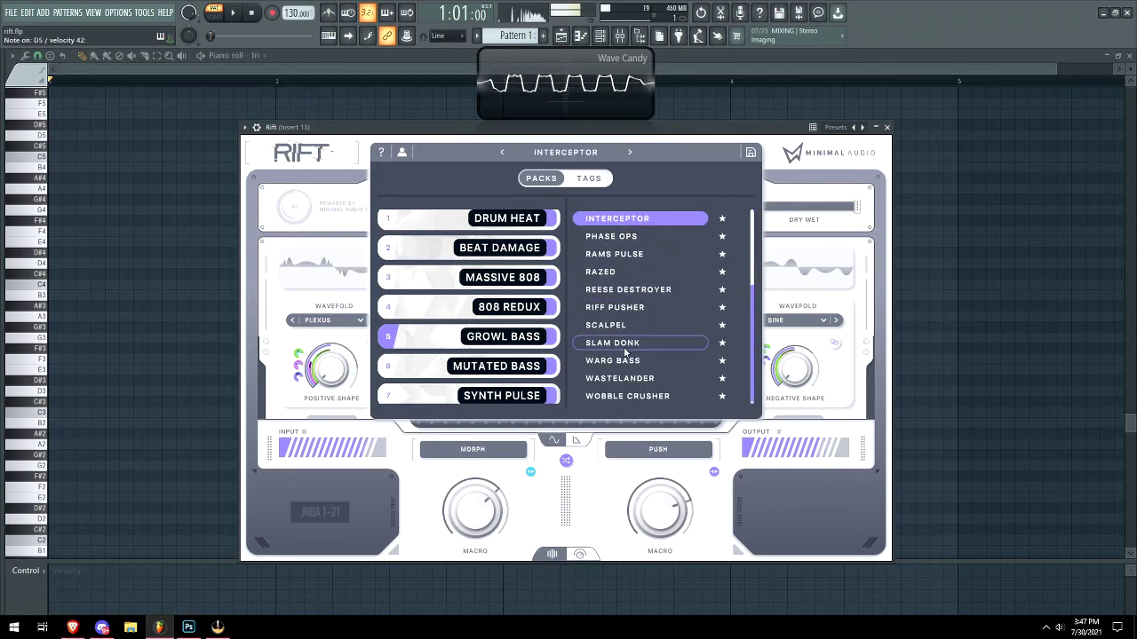
click(625, 346)
click(625, 360)
click(573, 153)
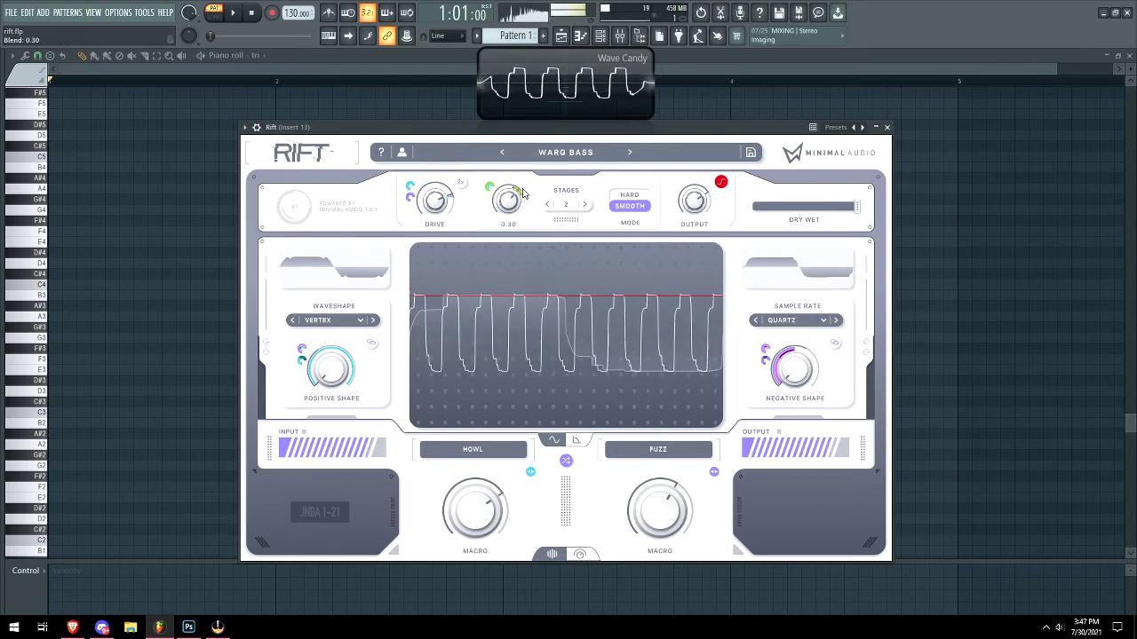
Load the Wastelander preset, lower Destroy and Scream (to 37%), and show the curve view.
click(628, 152)
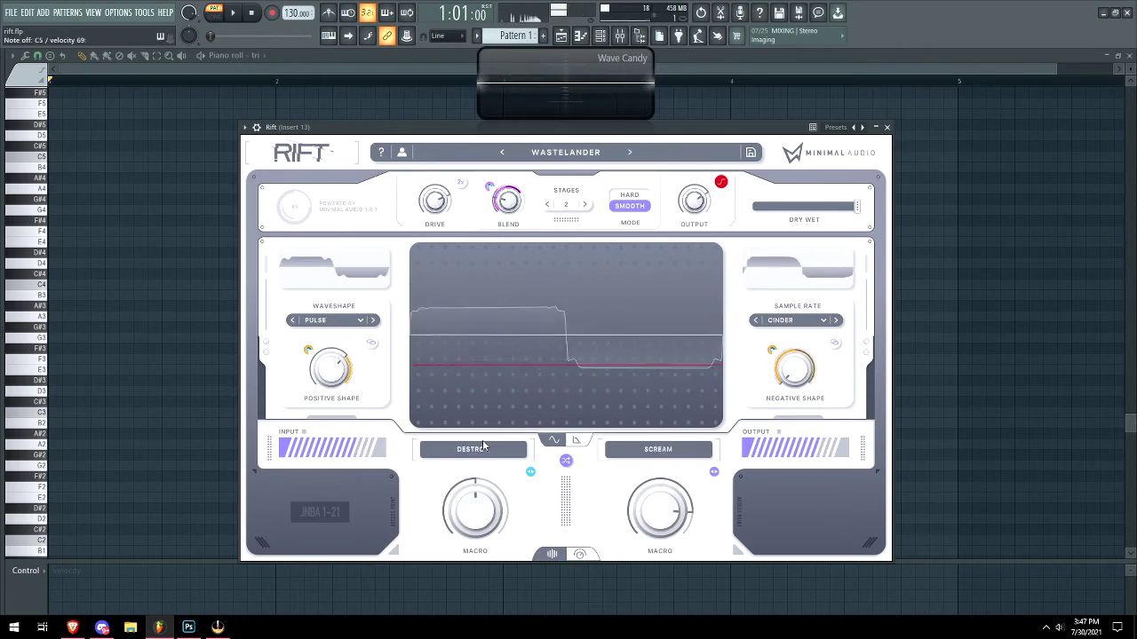
drag(475, 510, 476, 544)
drag(658, 511, 658, 548)
click(576, 441)
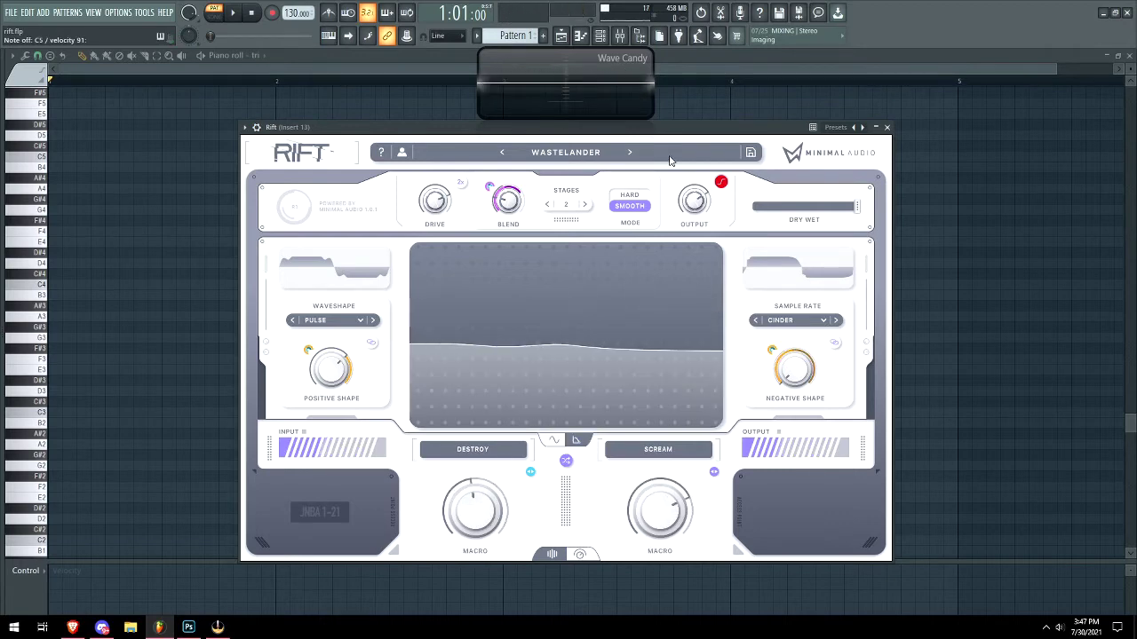
Load Wobble Crusher, reduce the positive shape amount to 0.31, and link positive and negative shapes.
click(629, 153)
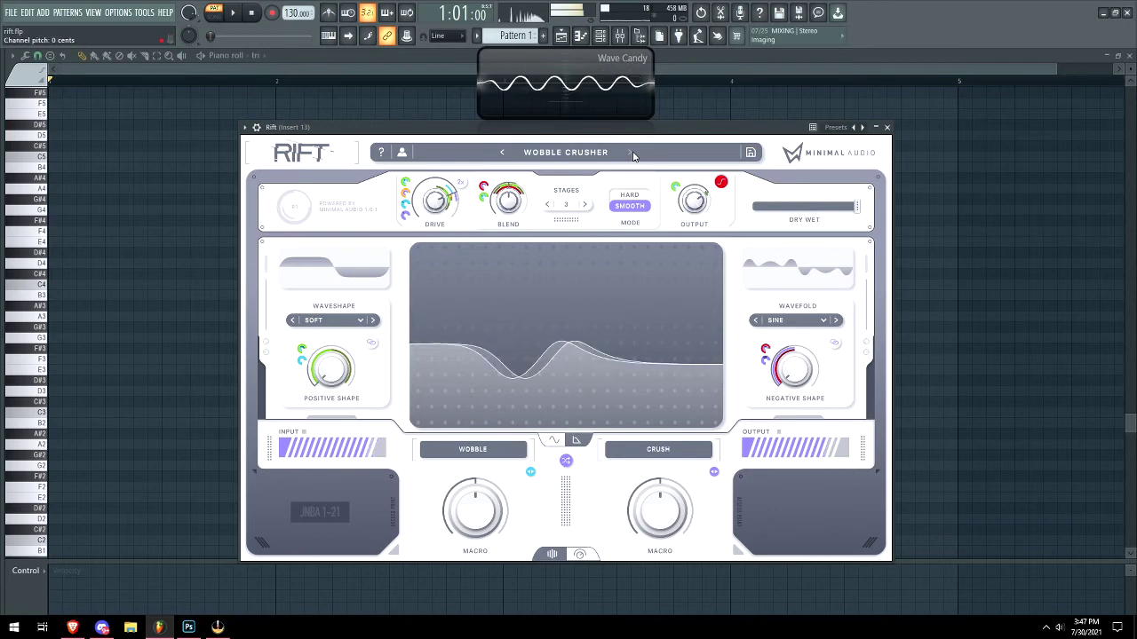
drag(335, 380, 300, 360)
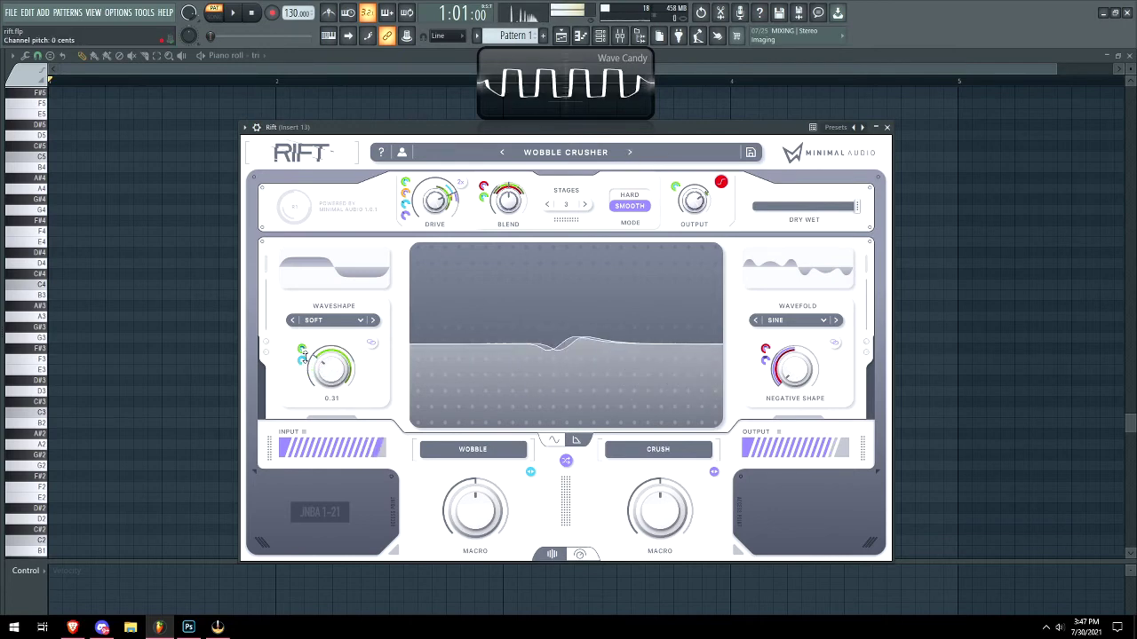
click(372, 343)
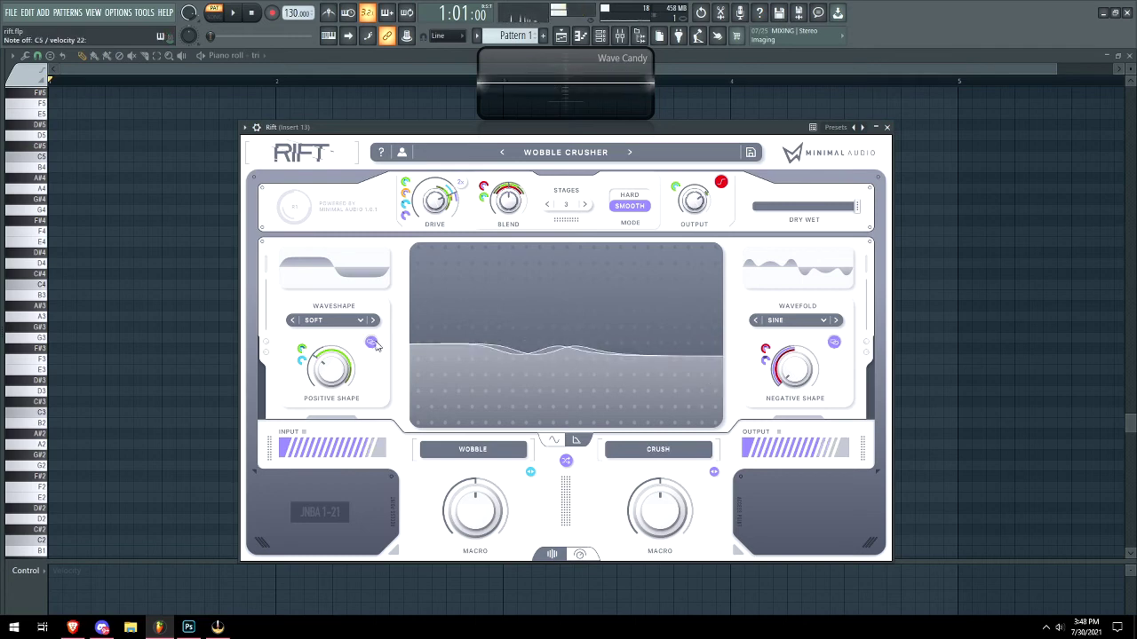
Step through Cinder Talk and DEEP SCAN to FANG ROLLER on the triangle channel.
click(630, 153)
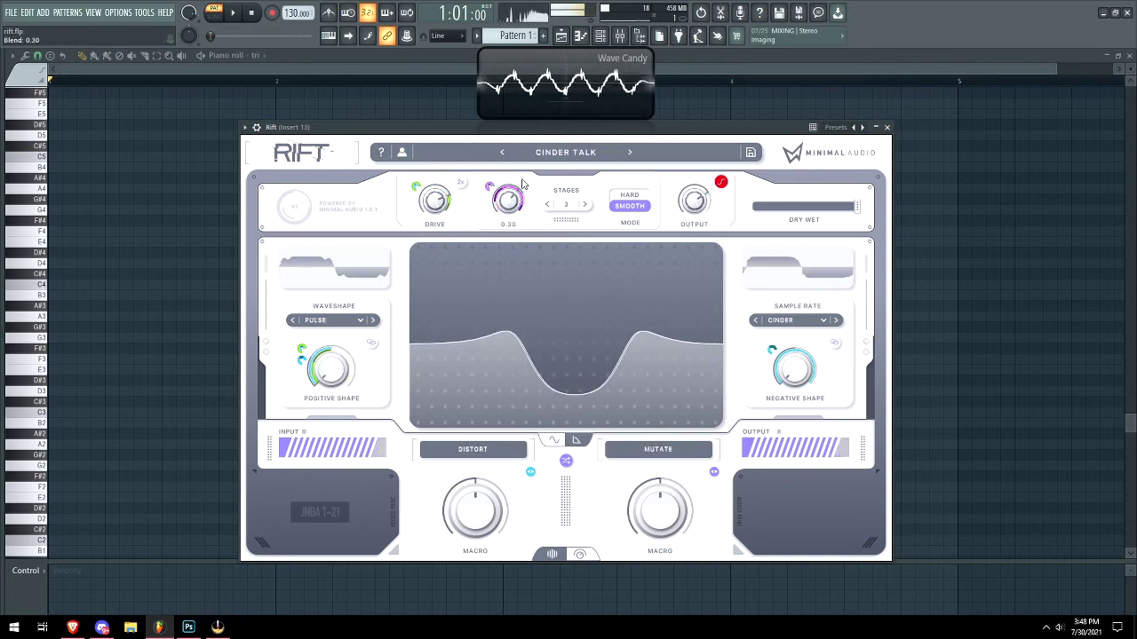
click(630, 153)
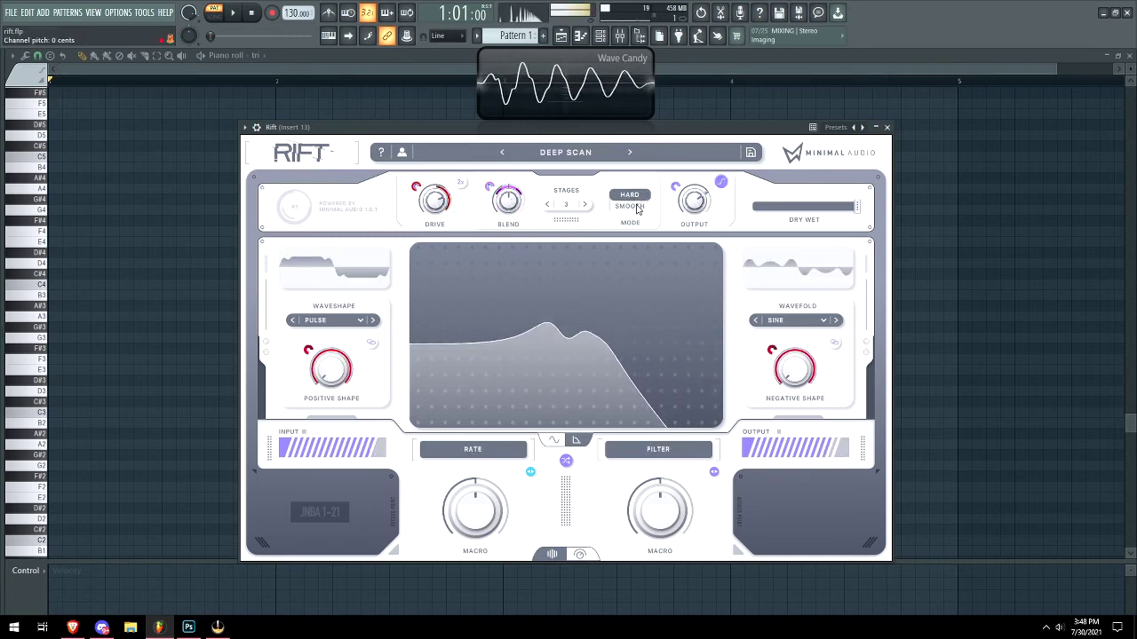
click(631, 155)
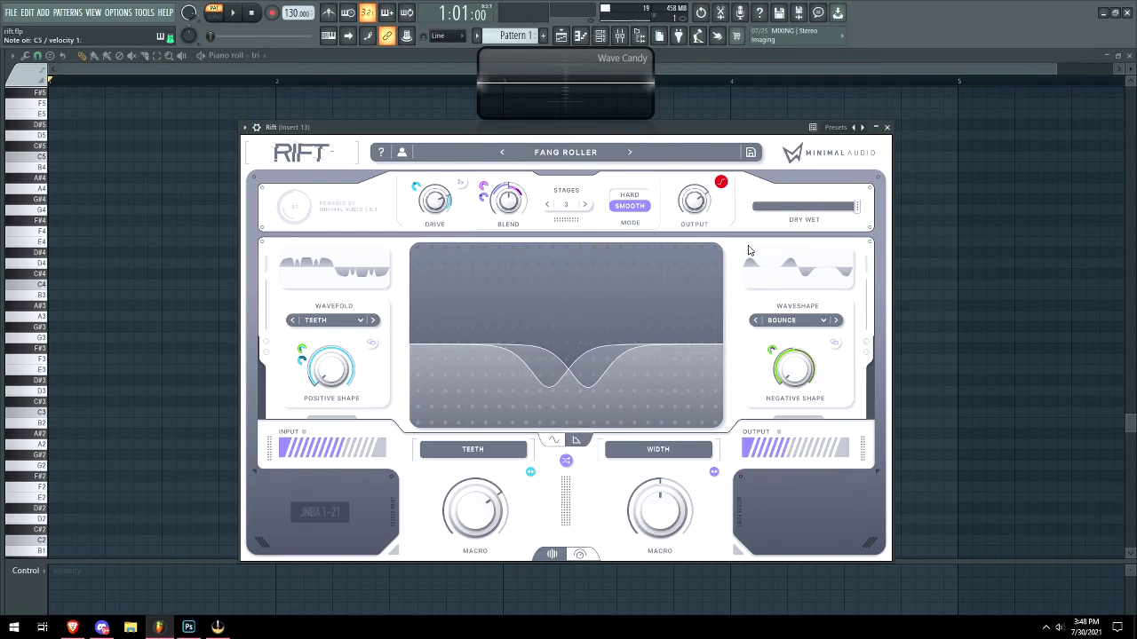
Audition presets FUNK TALK - G MINOR, JELLY EAR, OPEN MOUTH, PUMP IT UP, PUZZLER - F MINOR, and QUARTZ DRILLER.
click(630, 152)
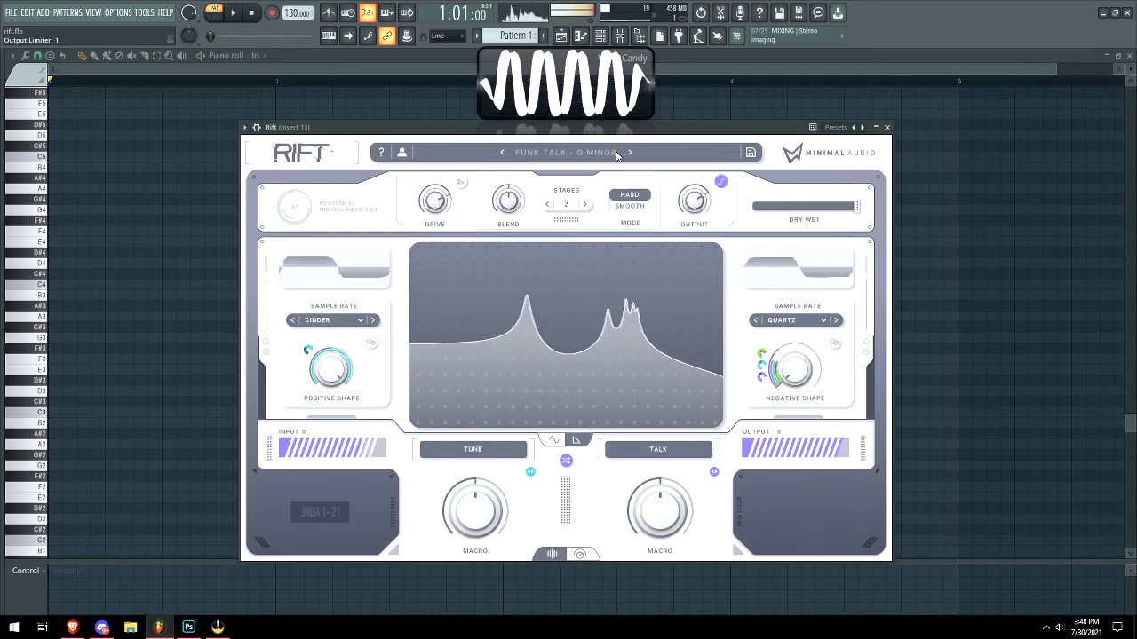
click(632, 155)
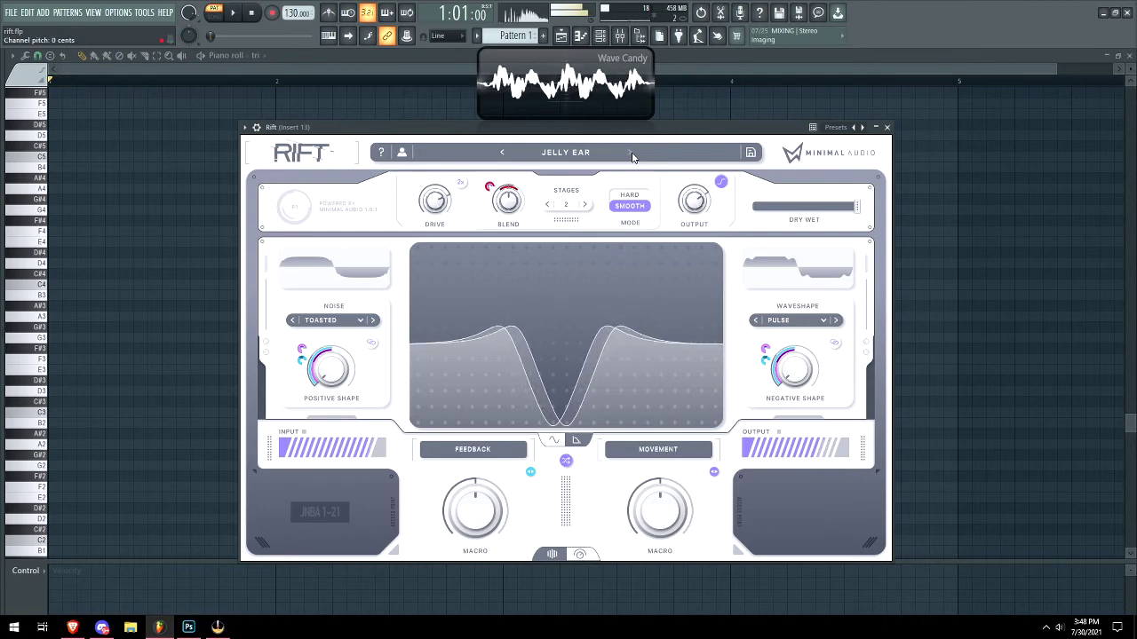
click(632, 154)
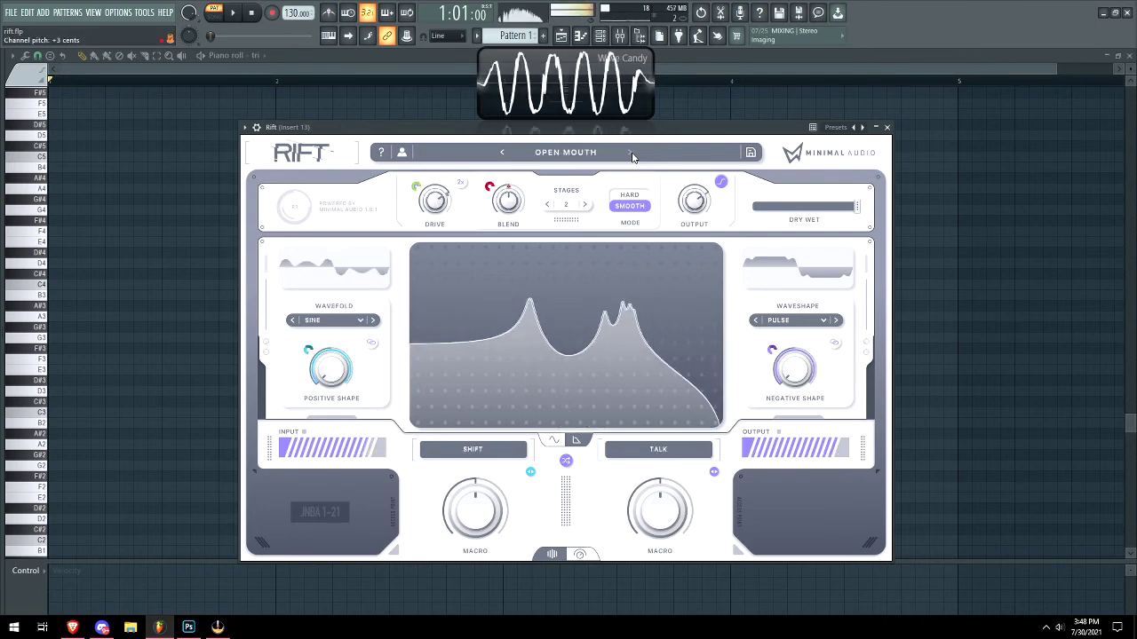
click(632, 155)
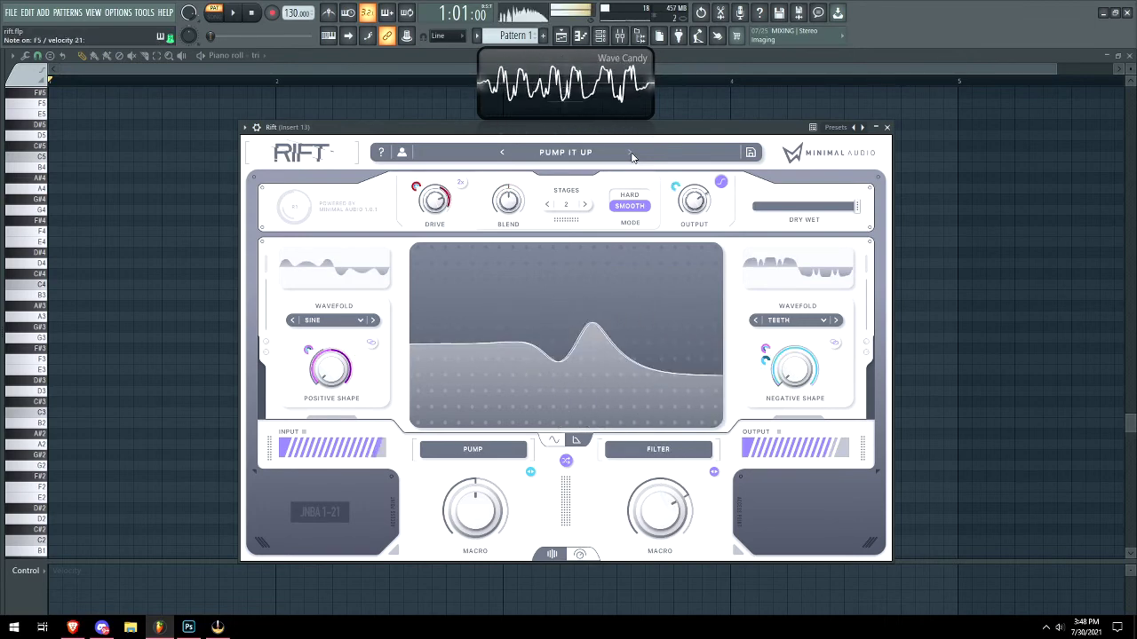
click(632, 154)
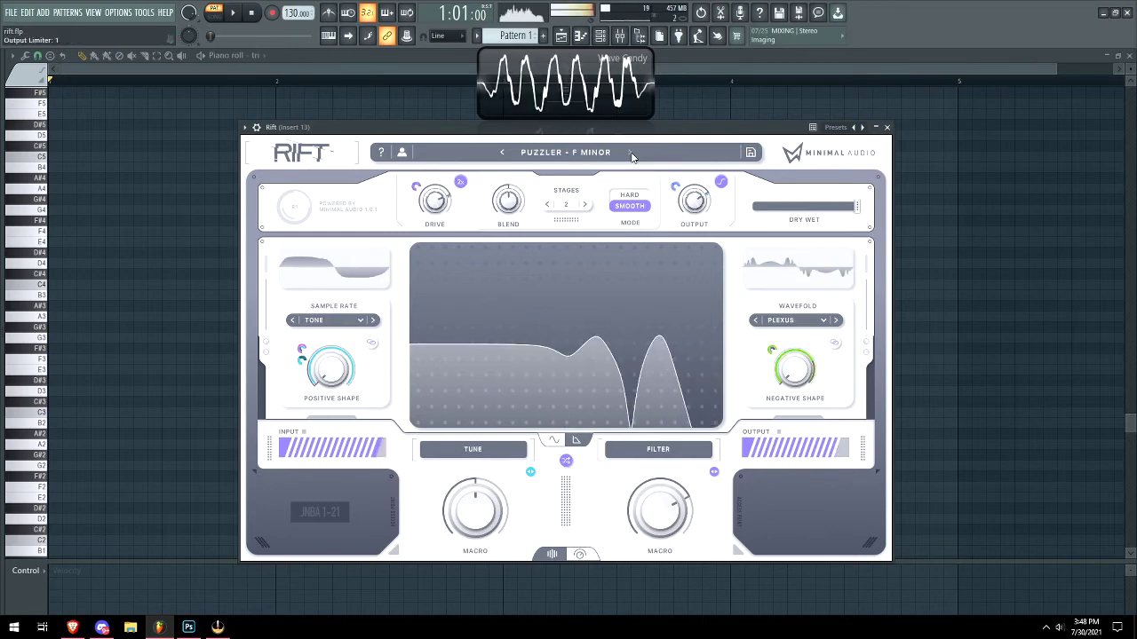
click(632, 155)
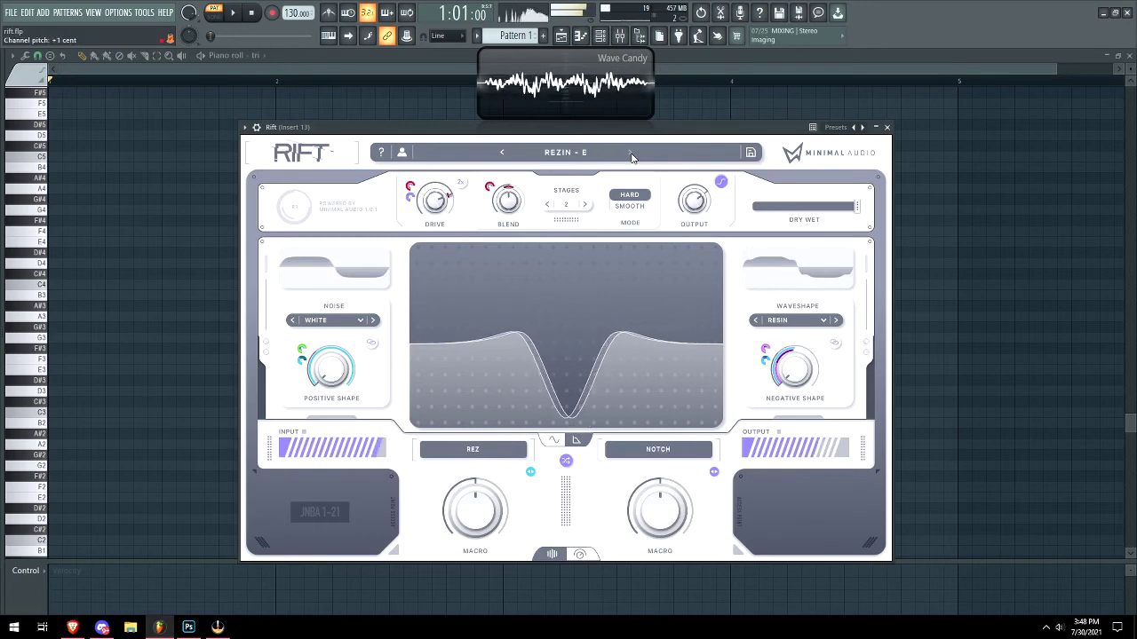
Audition SHIFTY CRUSH, SIZZLE MORPH, TALK DIRTY, TRIPLE PHASE, TRIPLET REFUNK and VOWEL PULSE, reaching A LOST WORLD.
click(631, 154)
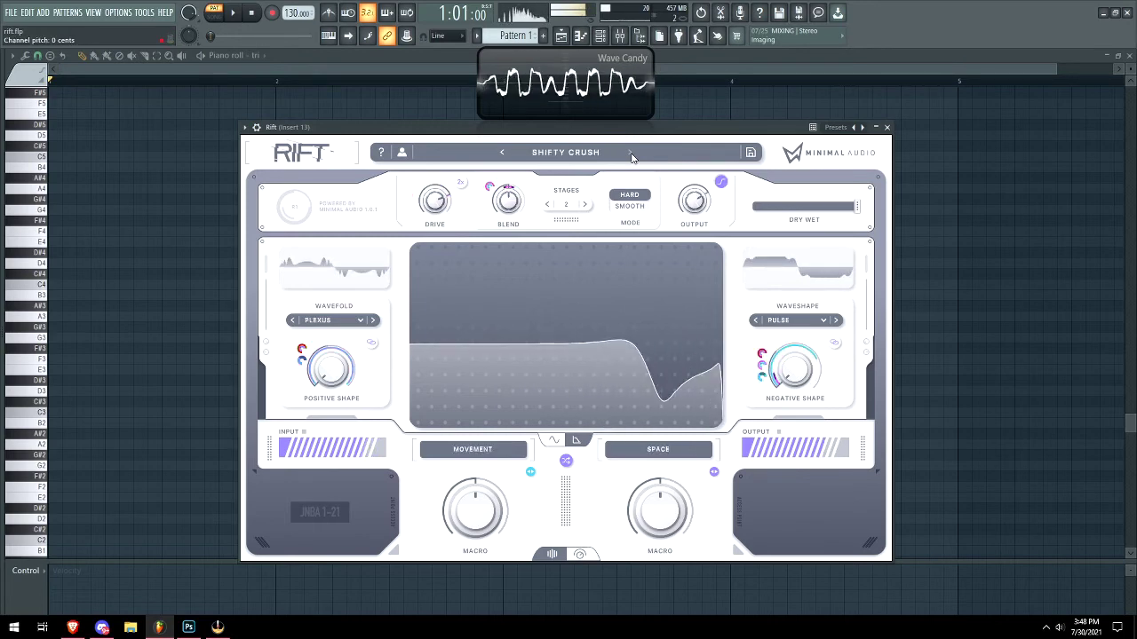
click(631, 154)
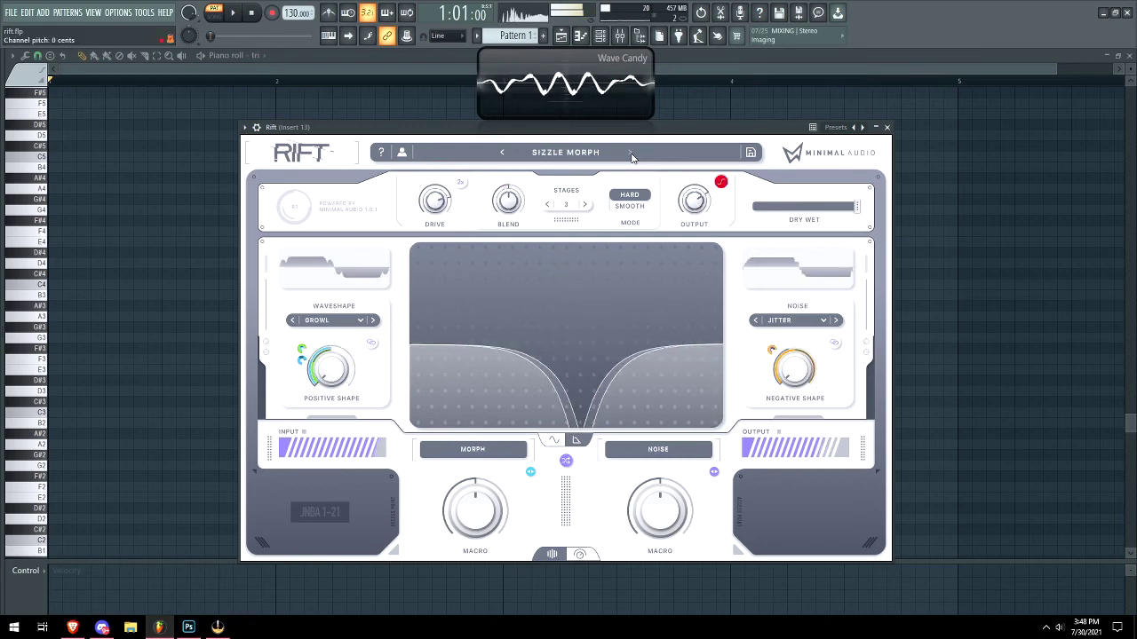
click(631, 155)
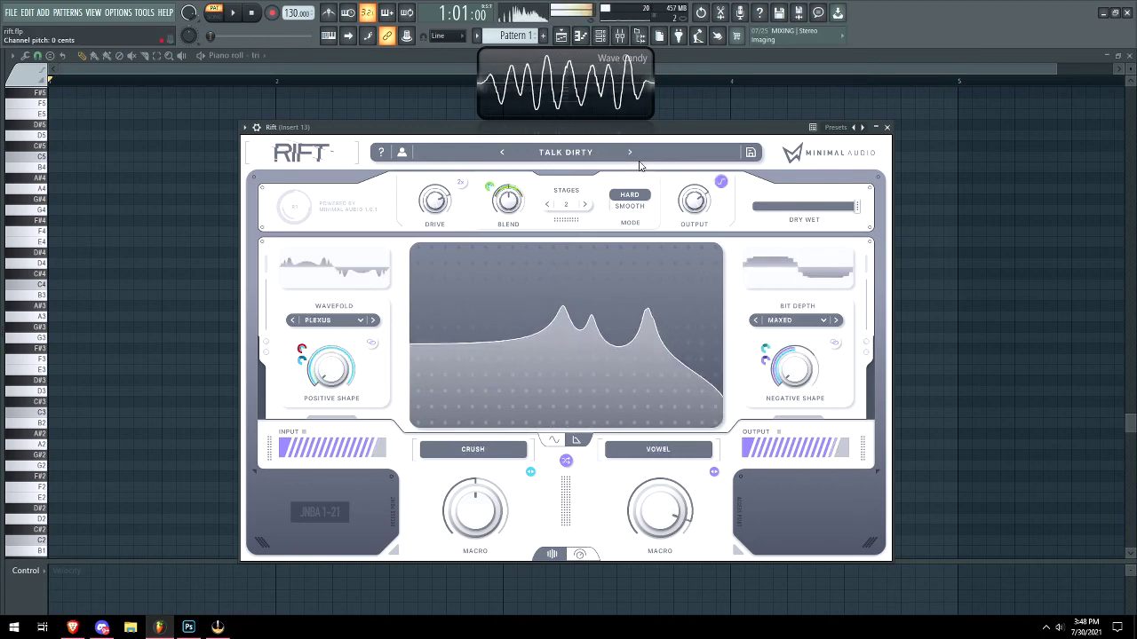
click(627, 155)
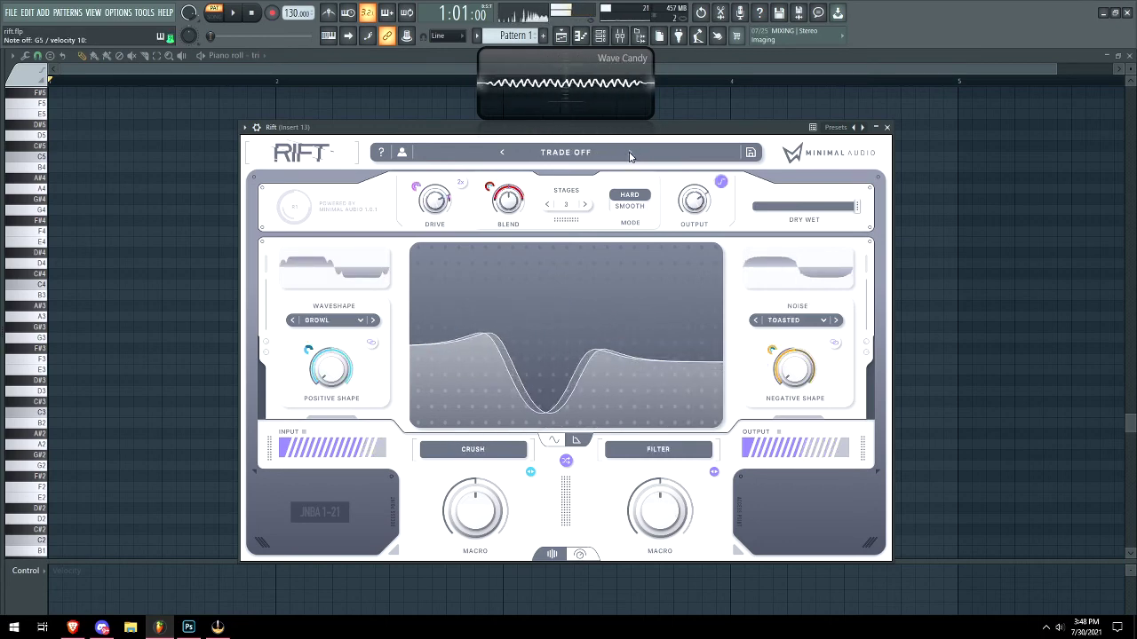
click(627, 154)
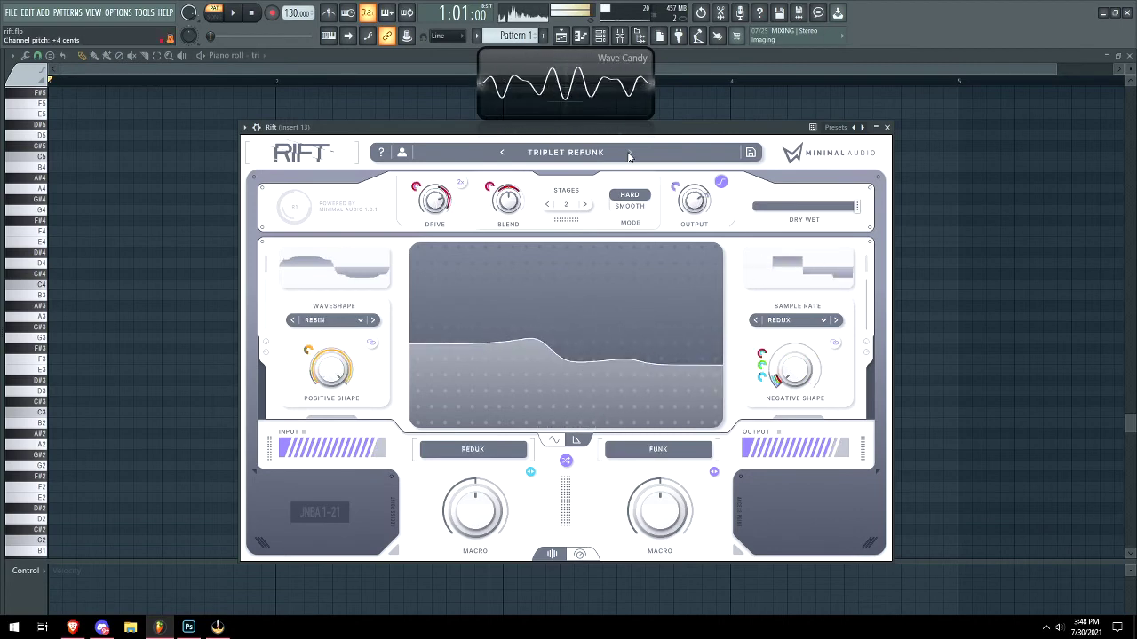
click(628, 156)
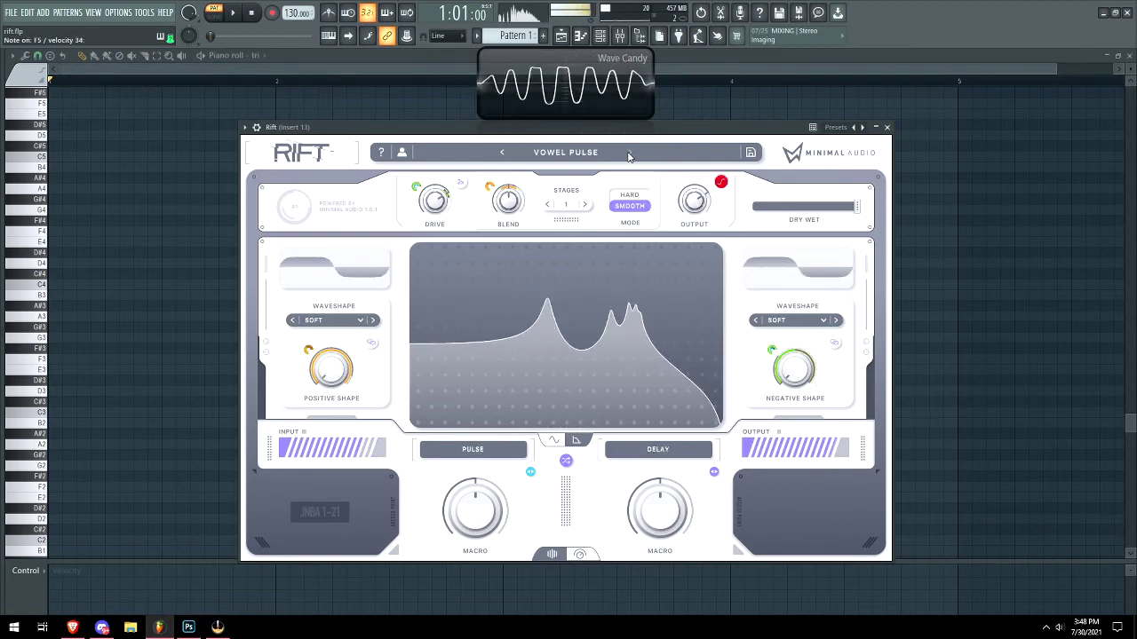
click(628, 156)
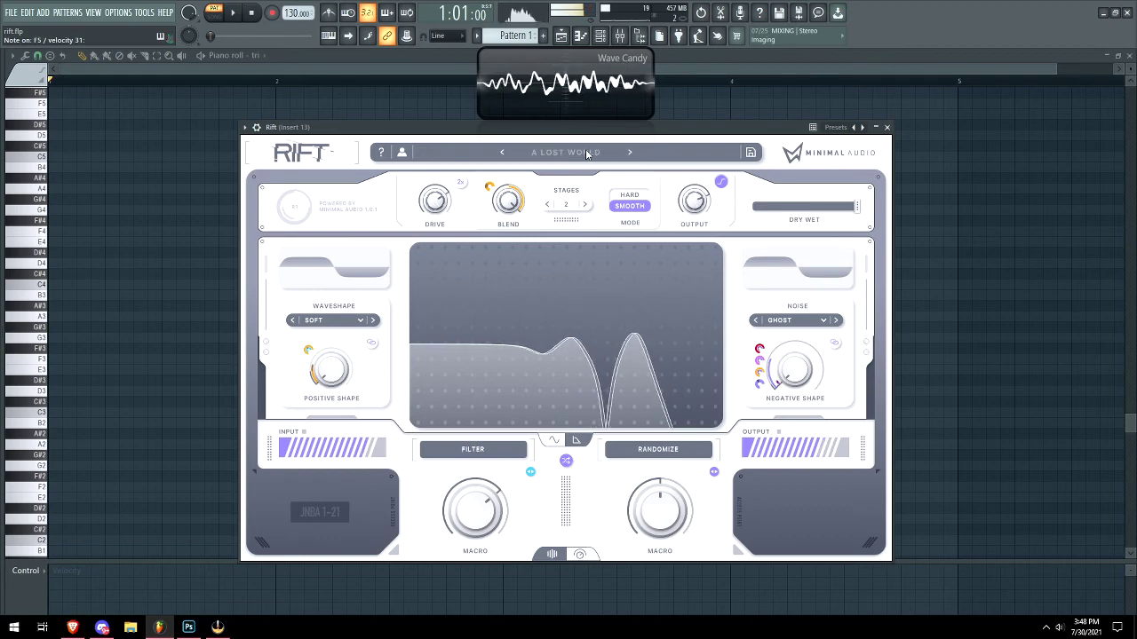
click(612, 152)
Audition OCEANIC DUB and SCINTILLA, then FXTRACTION, ON THE OUTS and RUBBER GLITCH from Twisted Feedback.
click(625, 325)
scroll(626, 330, down, 2)
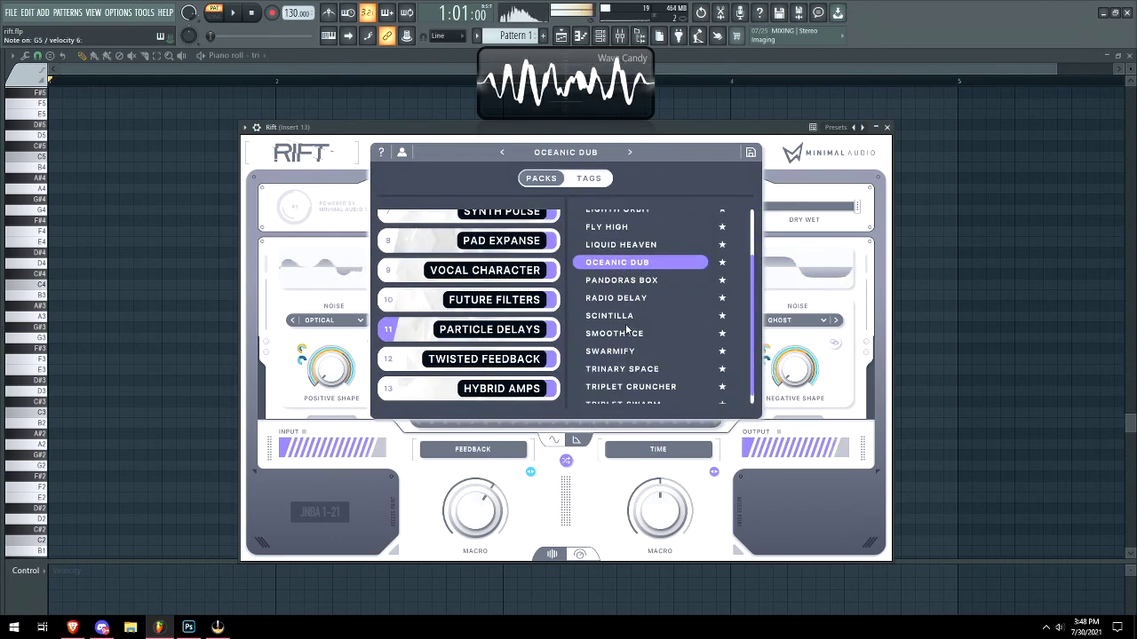
click(626, 317)
scroll(626, 319, down, 5)
click(626, 318)
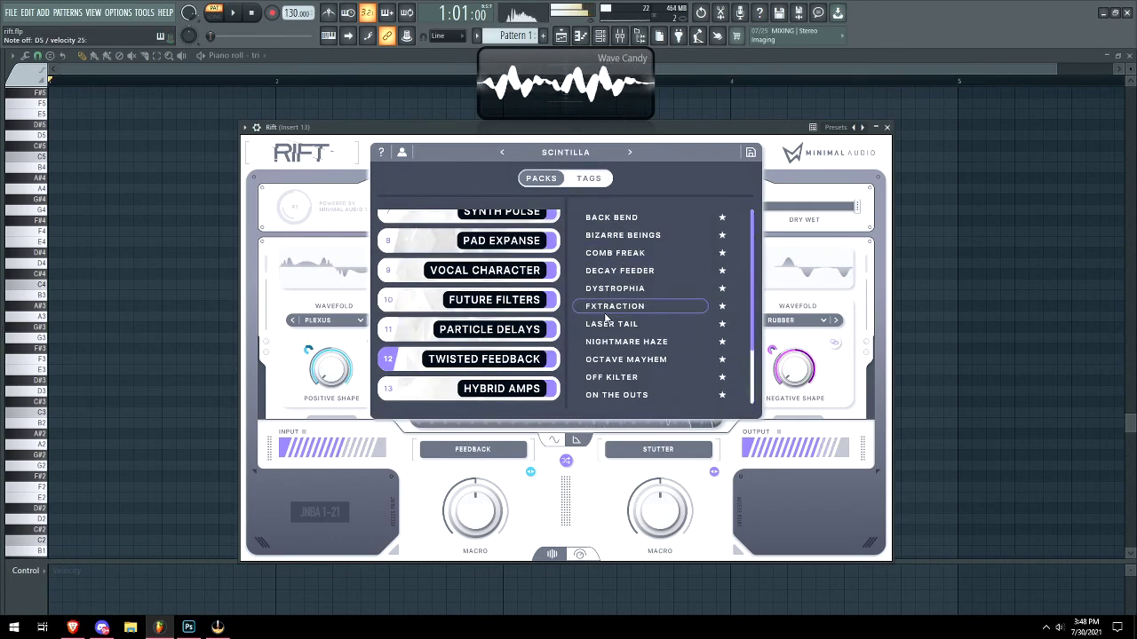
scroll(626, 327, down, 2)
click(627, 325)
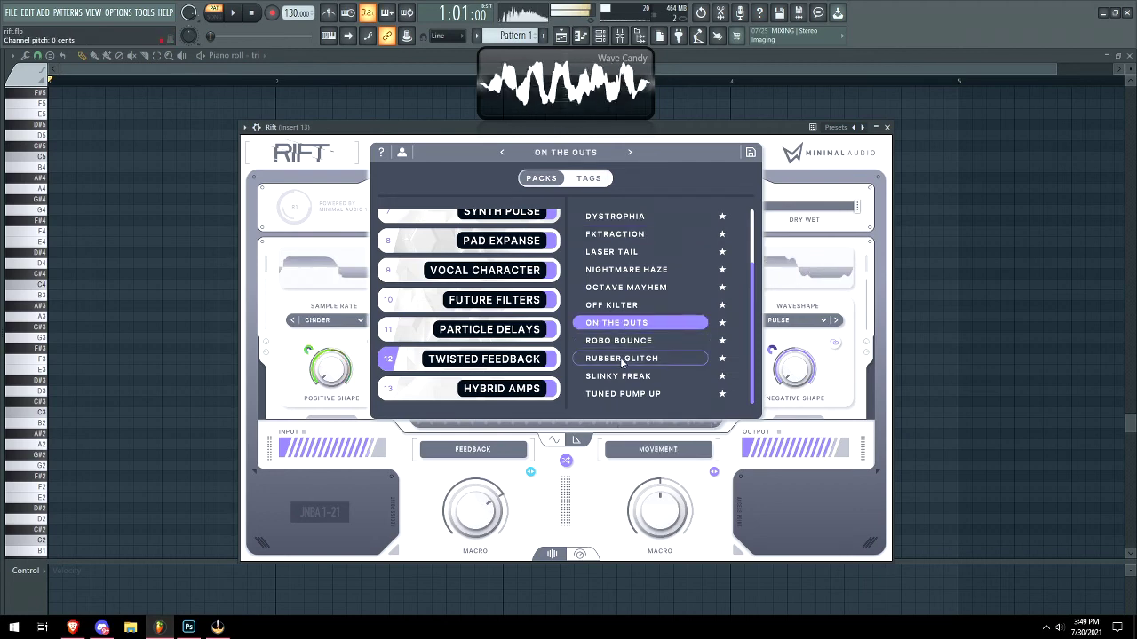
click(622, 359)
Audition NIGHTMARE HAZE, DYSTROPHIA, OCTAVE MAYHEM and ROBO BOUNCE, then list the PARTICLE DELAYS pack.
click(640, 268)
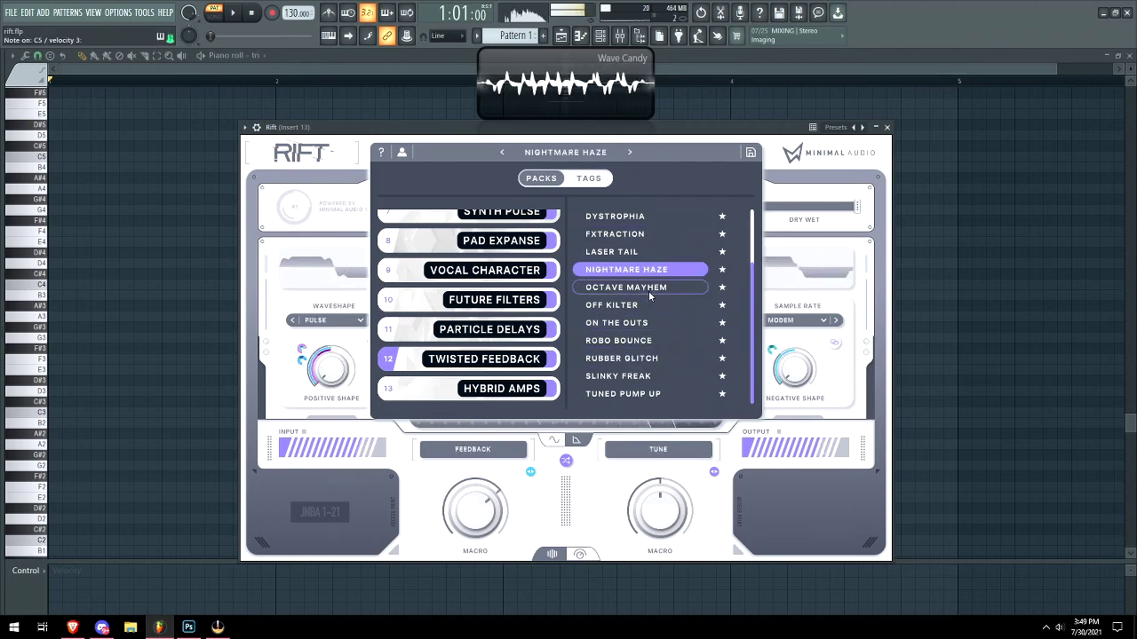
scroll(636, 302, up, 2)
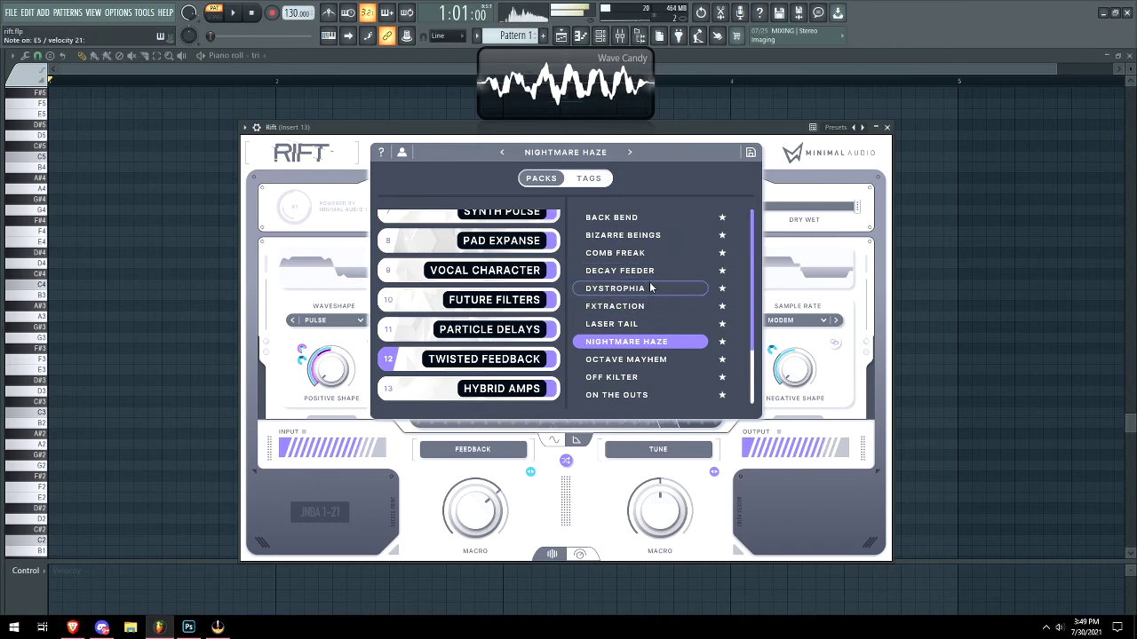
click(649, 288)
scroll(649, 287, down, 1)
click(633, 328)
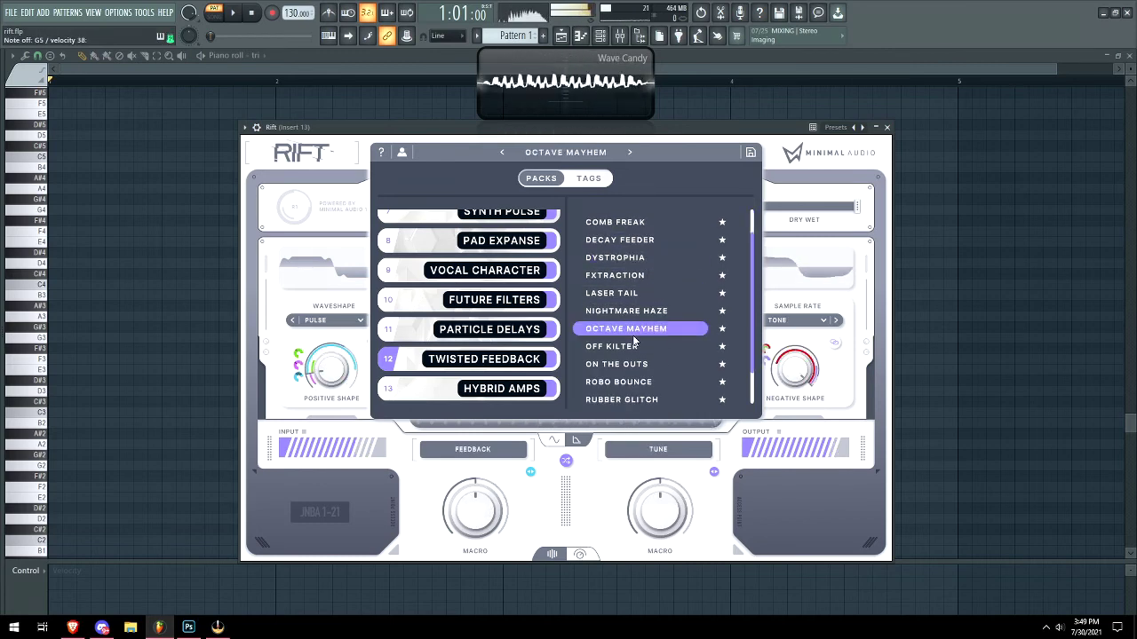
scroll(634, 336, down, 1)
click(632, 342)
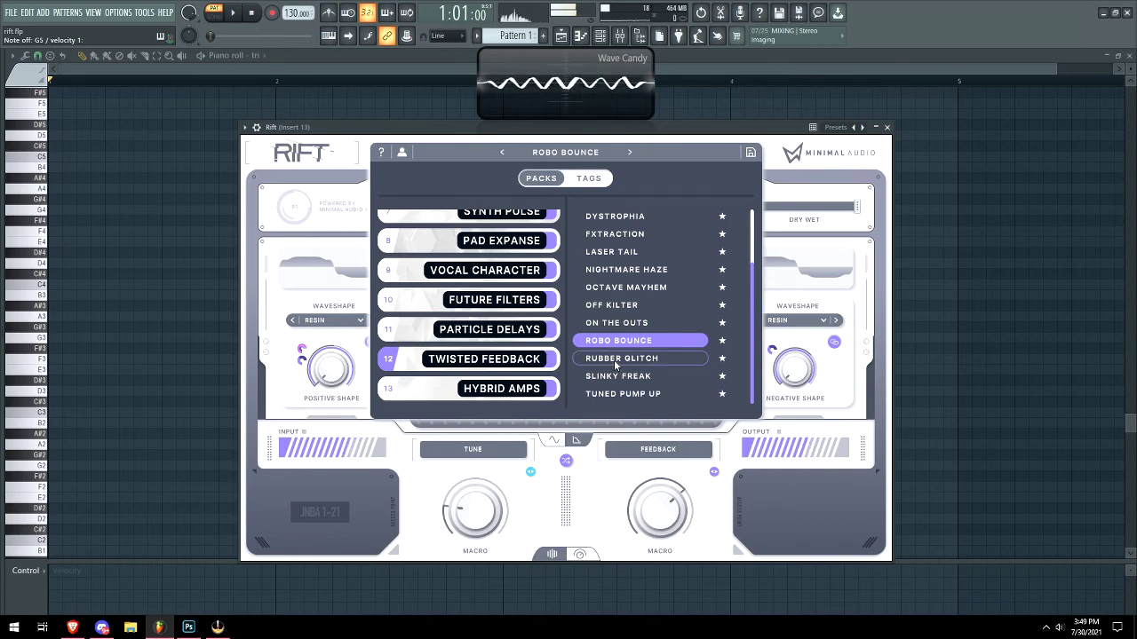
click(506, 323)
scroll(510, 315, up, 2)
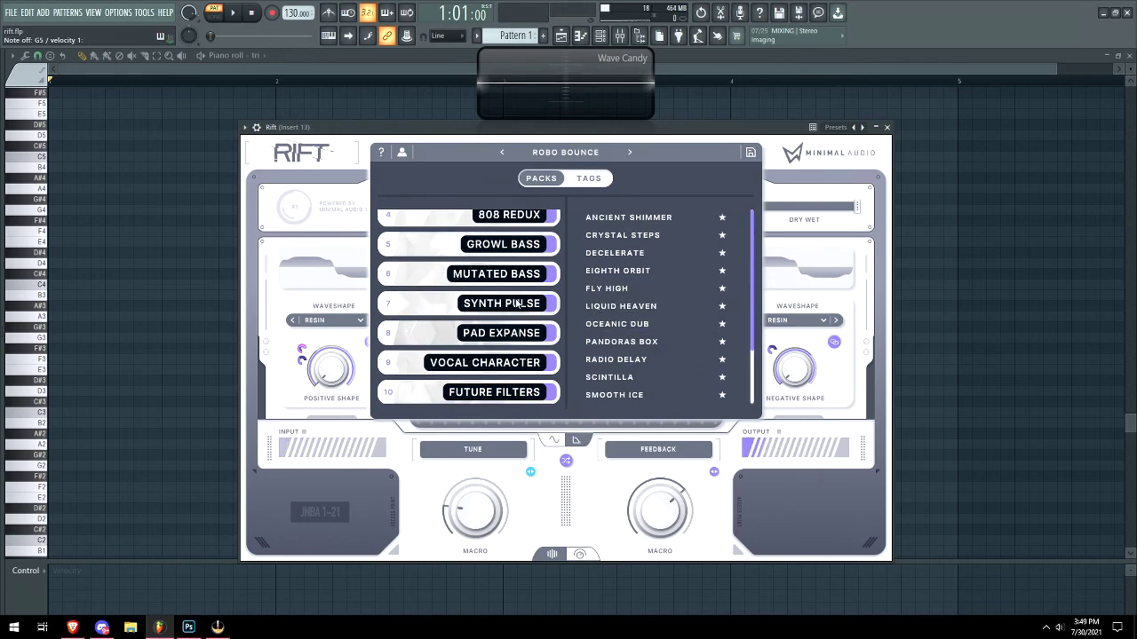
In the 808 REDUX pack, audition FRY SAUCE, GRIME TIME, FUZZ DUSTER, NOISE WAVE and STATIC THEORY.
scroll(515, 337, up, 2)
click(526, 290)
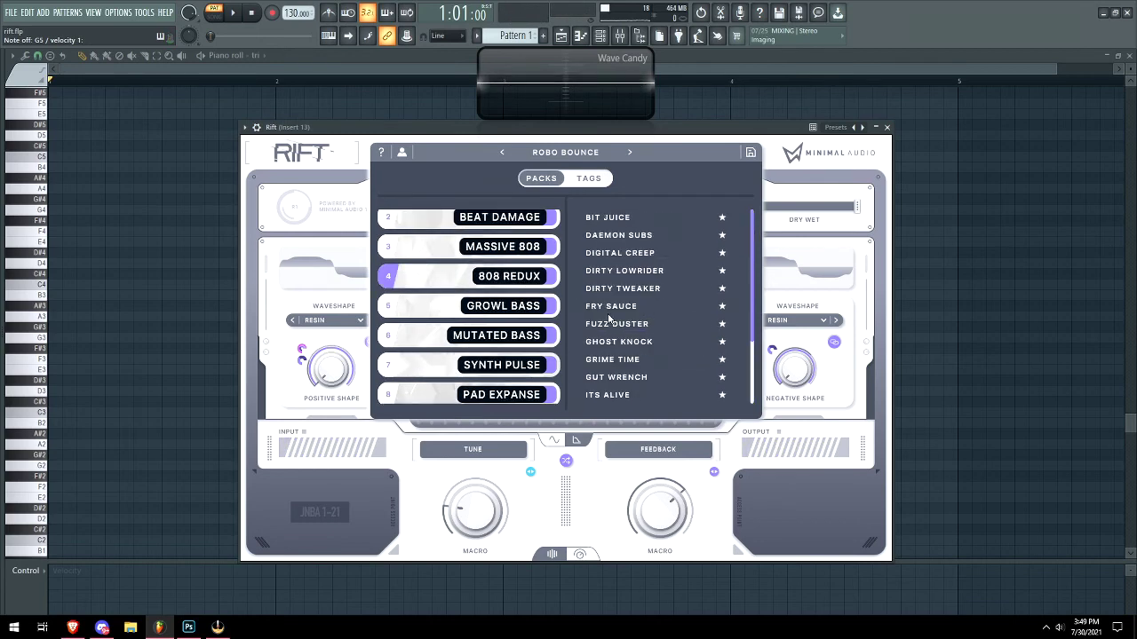
click(625, 313)
click(634, 361)
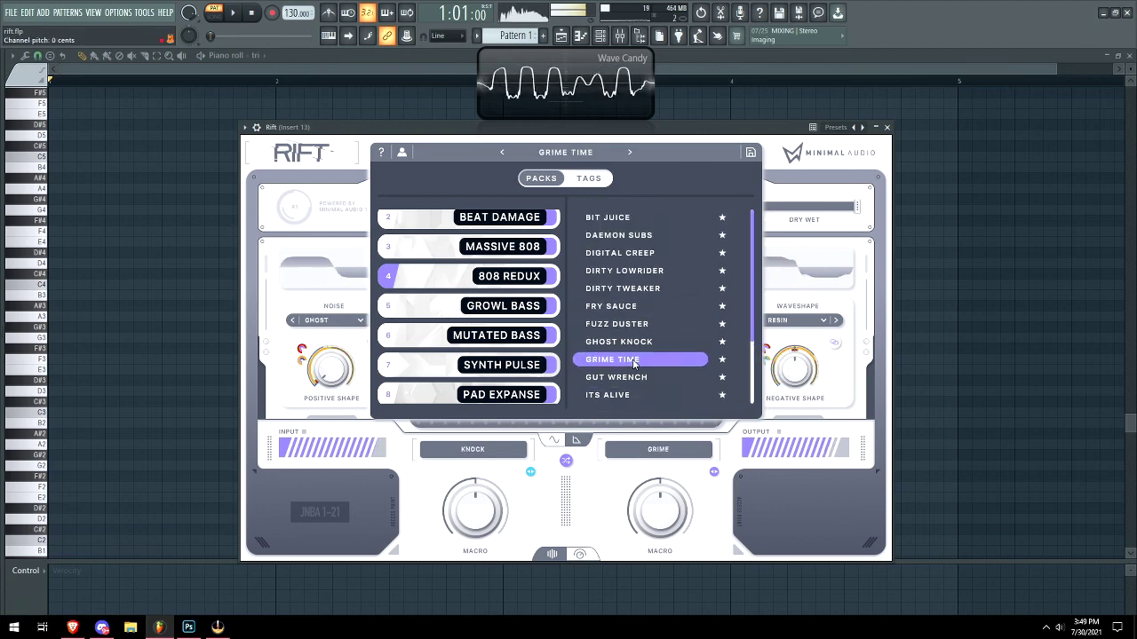
click(641, 325)
scroll(638, 346, down, 3)
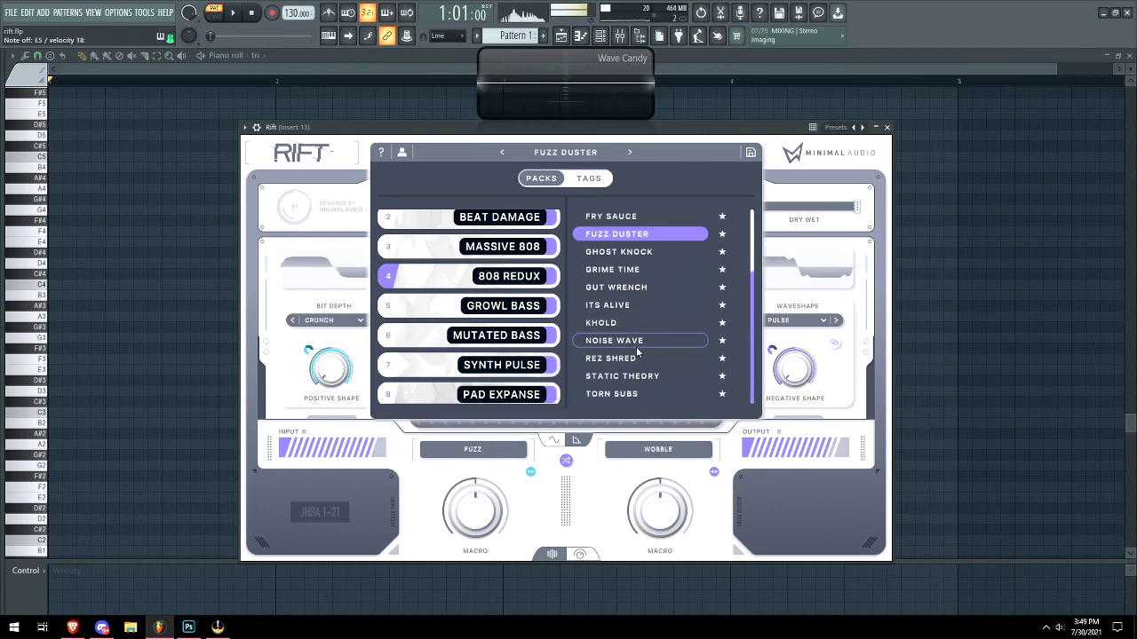
click(632, 343)
click(631, 376)
Try DIRTY TWEAKER, then revisit FRY SAUCE and FUZZ DUSTER.
scroll(634, 369, up, 3)
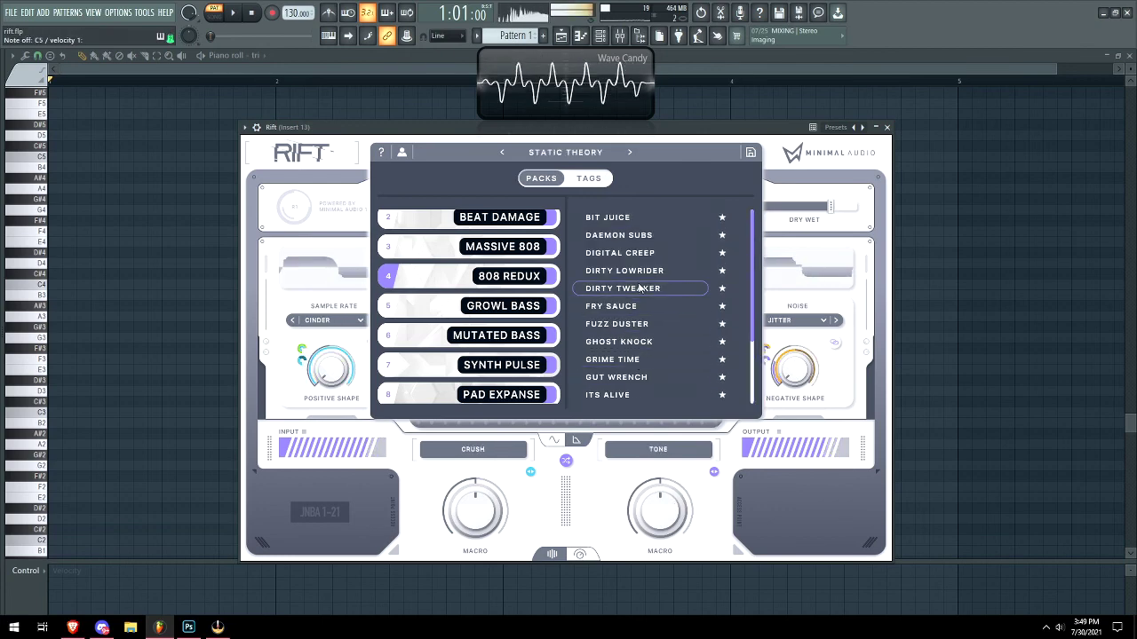
click(638, 288)
click(617, 305)
click(631, 324)
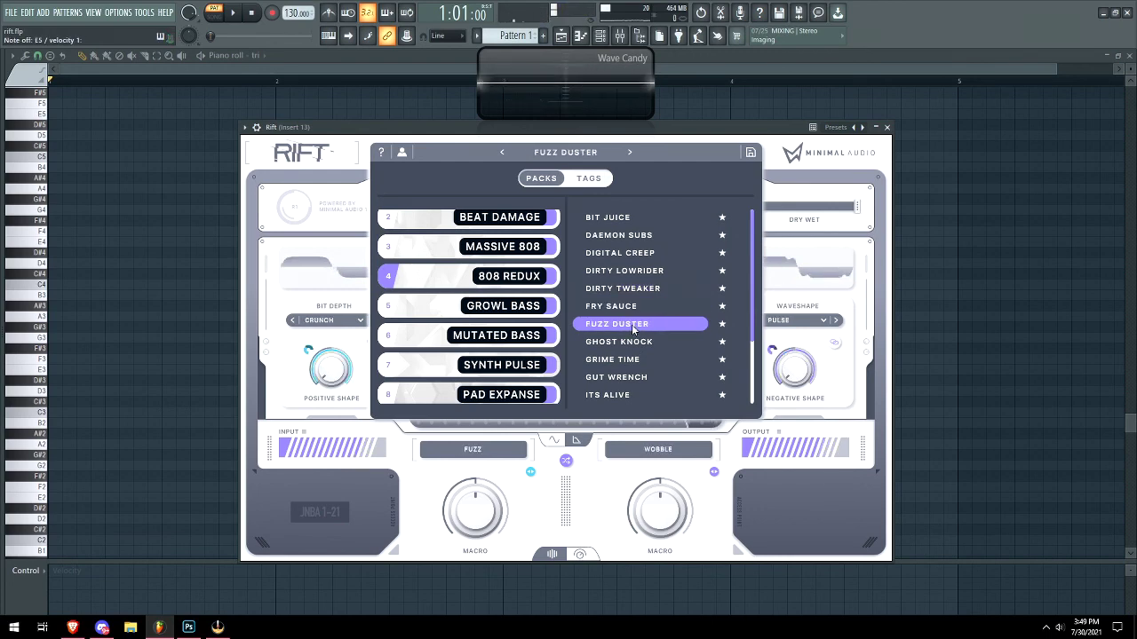
scroll(519, 279, up, 3)
From the DRUM HEAT pack, audition TUB THUMP and then TUNED PERC RUN.
click(519, 279)
scroll(626, 320, down, 2)
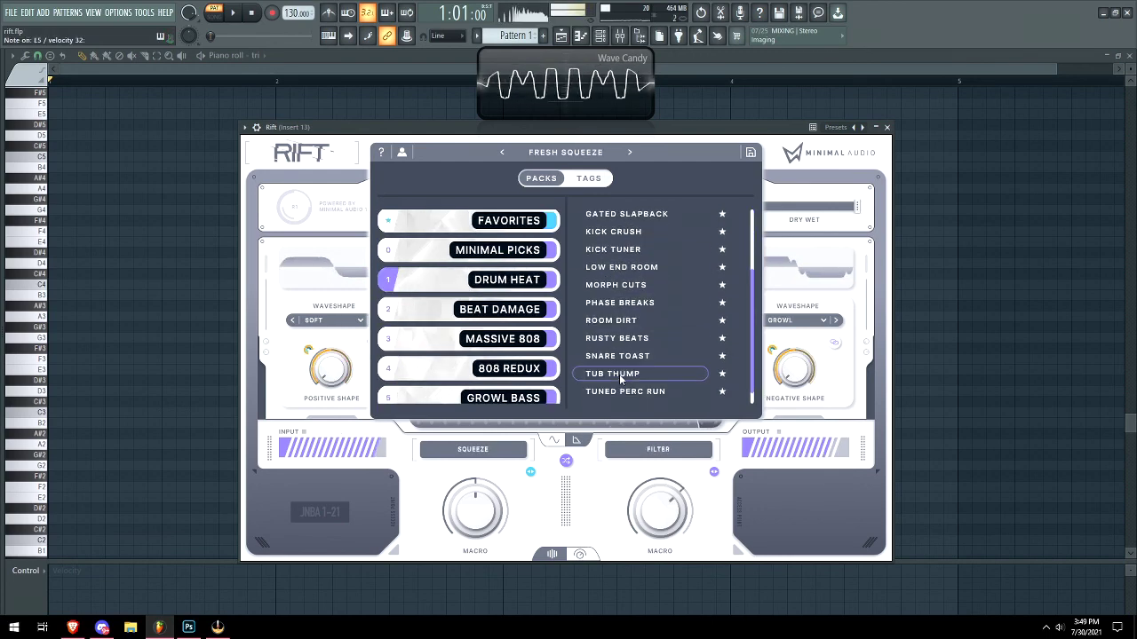
click(625, 374)
click(619, 391)
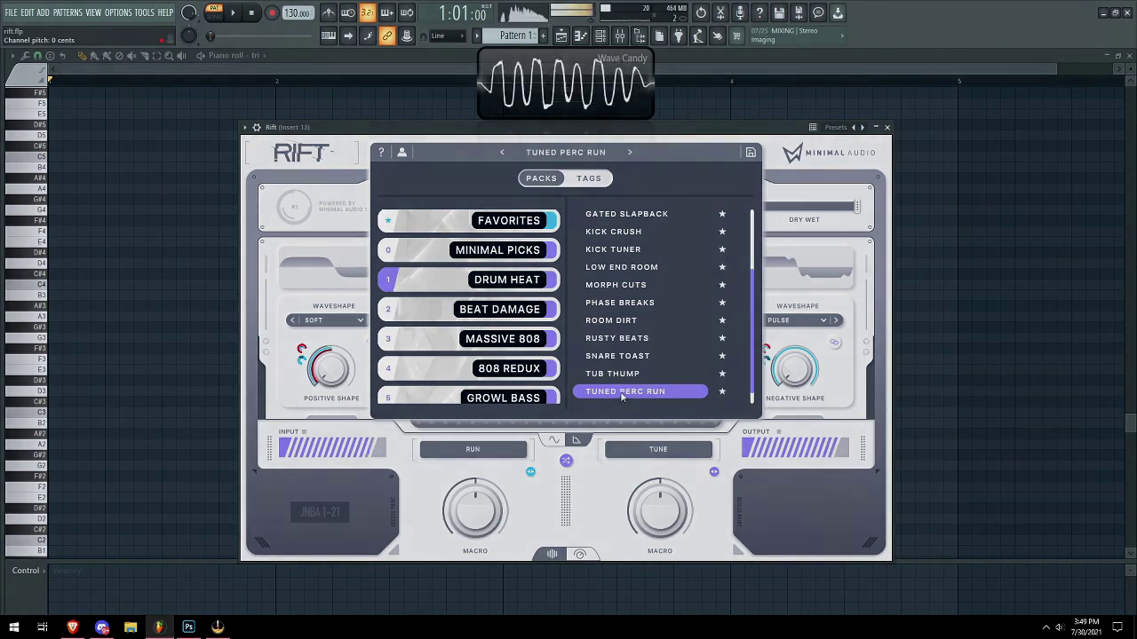